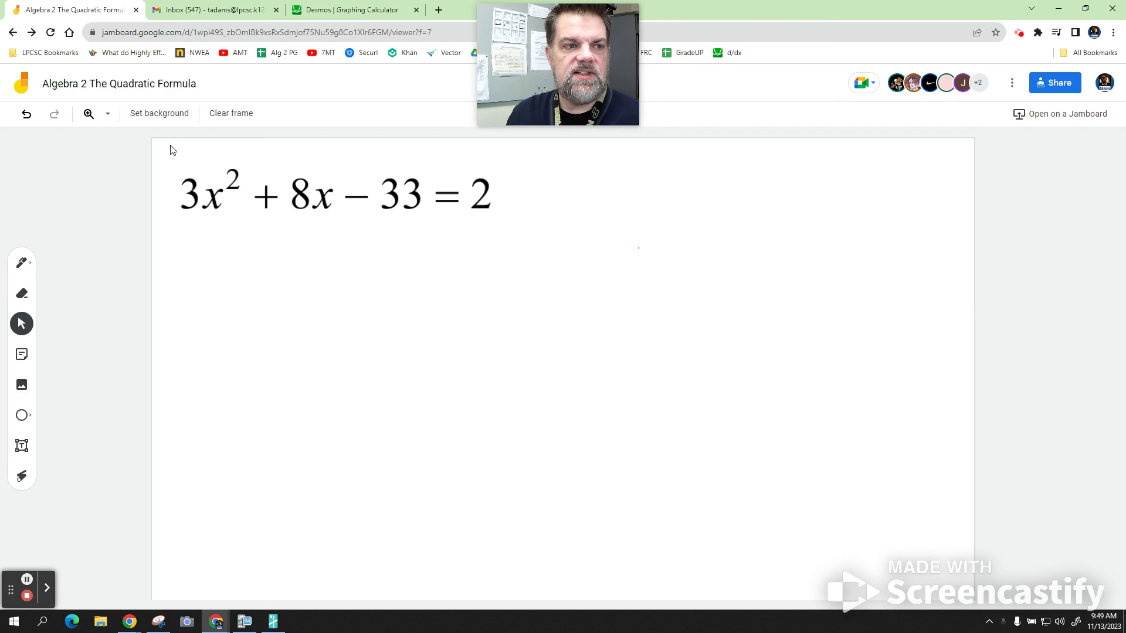
- Handwrite −2 in light blue beneath both the 33 and the 2 of the equation, and underline both in black
left_click(18, 259)
mouse_move(471, 228)
left_mouse_down()
mouse_move(458, 230)
mouse_move(504, 233)
left_mouse_up()
mouse_move(382, 231)
left_mouse_down()
mouse_move(403, 221)
mouse_move(373, 248)
mouse_move(422, 245)
left_mouse_up()
left_click(24, 265)
left_click(55, 289)
left_click_drag(514, 244, 476, 245)
- Handwrite the equation 3x² + 8x − 35 = 0 in black below the underlined subtraction
mouse_move(186, 274)
left_mouse_down()
mouse_move(191, 293)
mouse_move(230, 298)
mouse_move(215, 300)
mouse_move(253, 279)
mouse_move(270, 296)
mouse_move(311, 281)
mouse_move(339, 300)
mouse_move(324, 302)
left_mouse_up()
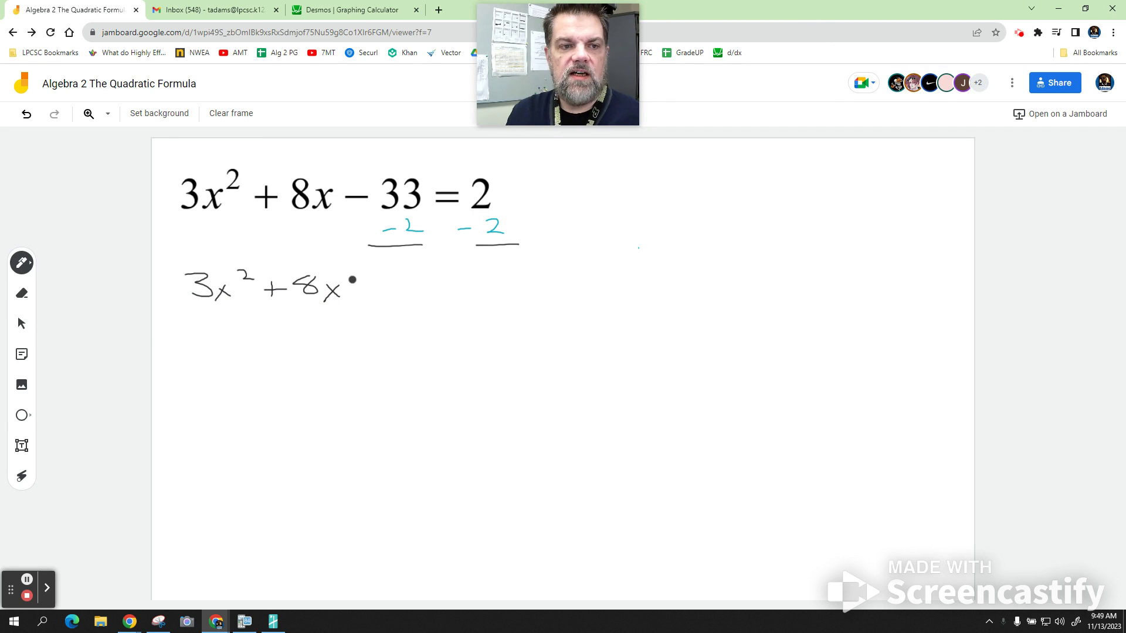
left_click_drag(350, 283, 398, 294)
mouse_move(401, 273)
left_mouse_down()
mouse_move(454, 279)
mouse_move(452, 288)
mouse_move(478, 271)
left_mouse_up()
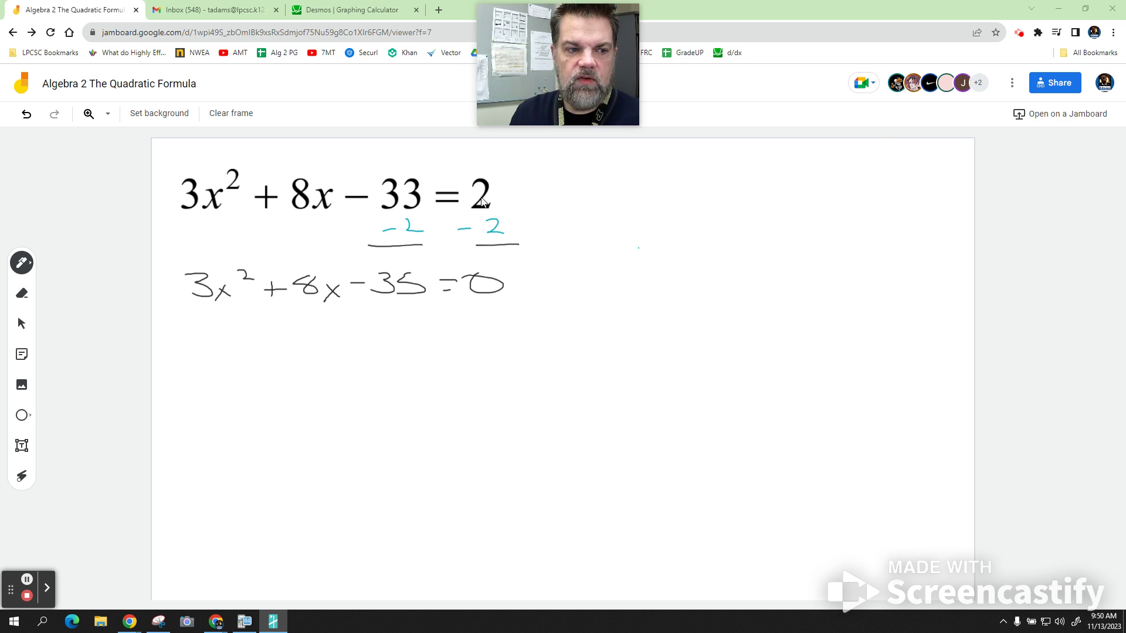
- Handwrite the quadratic formula x = (−b ± √(b² − 4ac)) / 2a under the standard-form equation
mouse_move(196, 335)
left_mouse_down()
mouse_move(216, 356)
mouse_move(191, 356)
mouse_move(250, 339)
left_mouse_up()
mouse_move(234, 347)
left_mouse_down()
mouse_move(311, 338)
mouse_move(298, 350)
mouse_move(344, 336)
left_mouse_up()
mouse_move(336, 330)
left_mouse_down()
mouse_move(334, 345)
mouse_move(351, 348)
mouse_move(374, 320)
mouse_move(525, 321)
left_mouse_up()
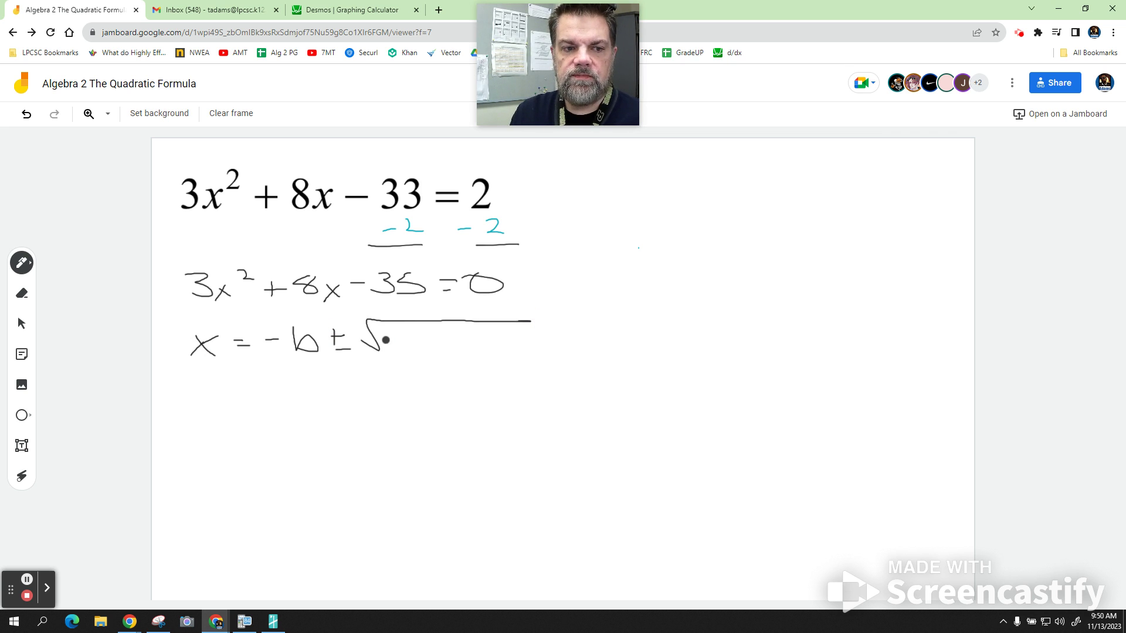
mouse_move(392, 329)
left_mouse_down()
mouse_move(395, 349)
mouse_move(423, 335)
mouse_move(513, 346)
left_mouse_up()
left_click_drag(280, 364, 542, 352)
left_click_drag(356, 377, 408, 391)
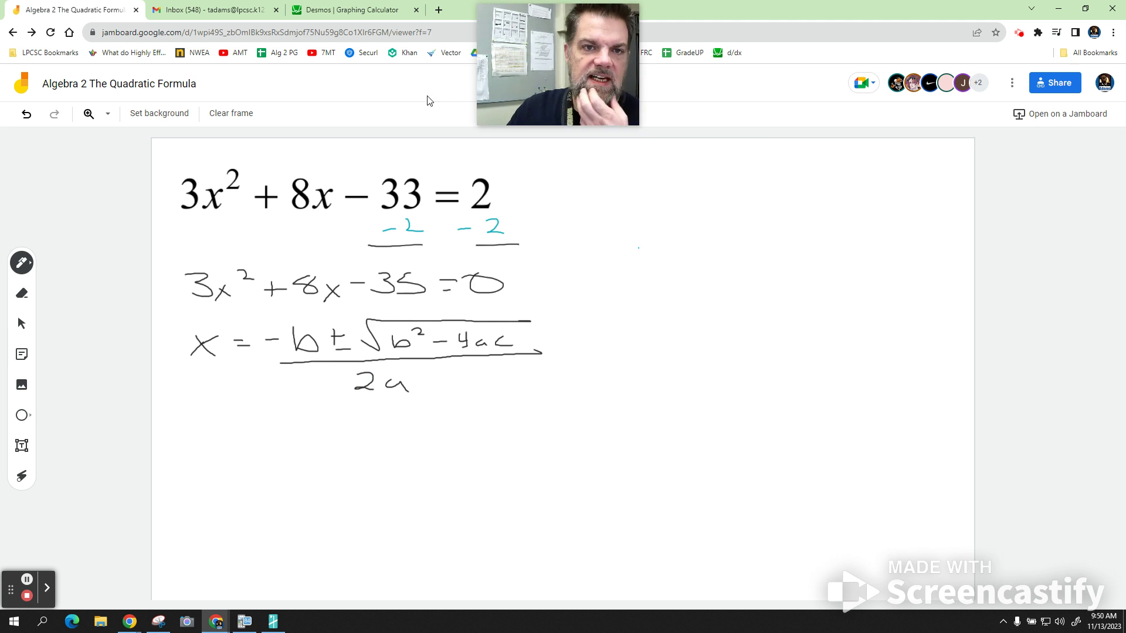
- Switch to the Desmos Graphing Calculator and start the first expression with x = (−b +
left_click(381, 15)
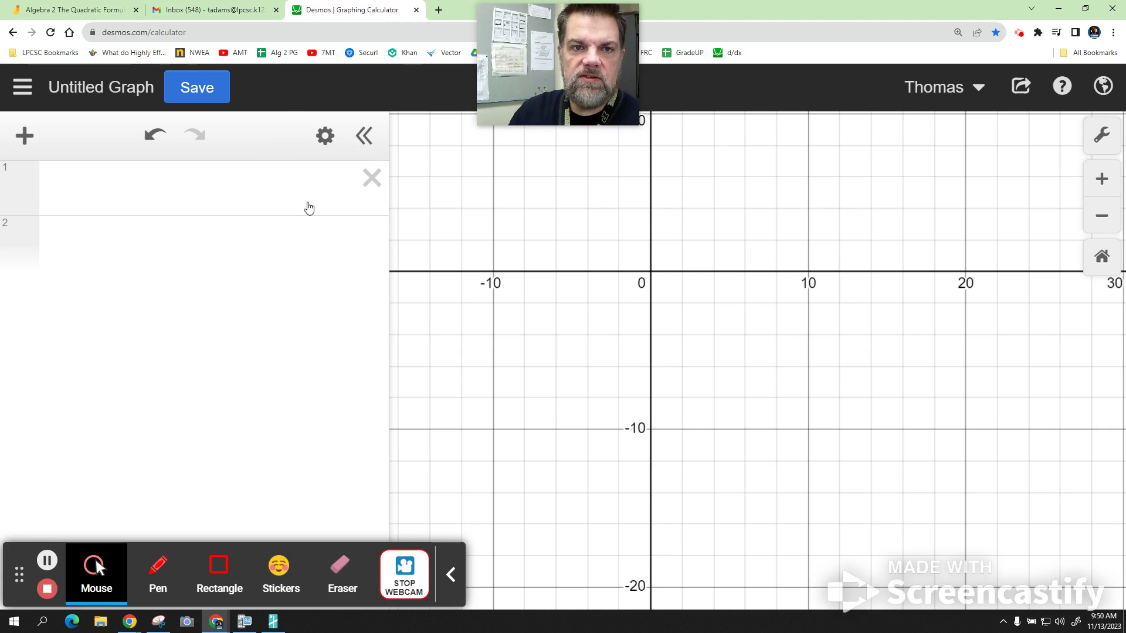
left_click(77, 10)
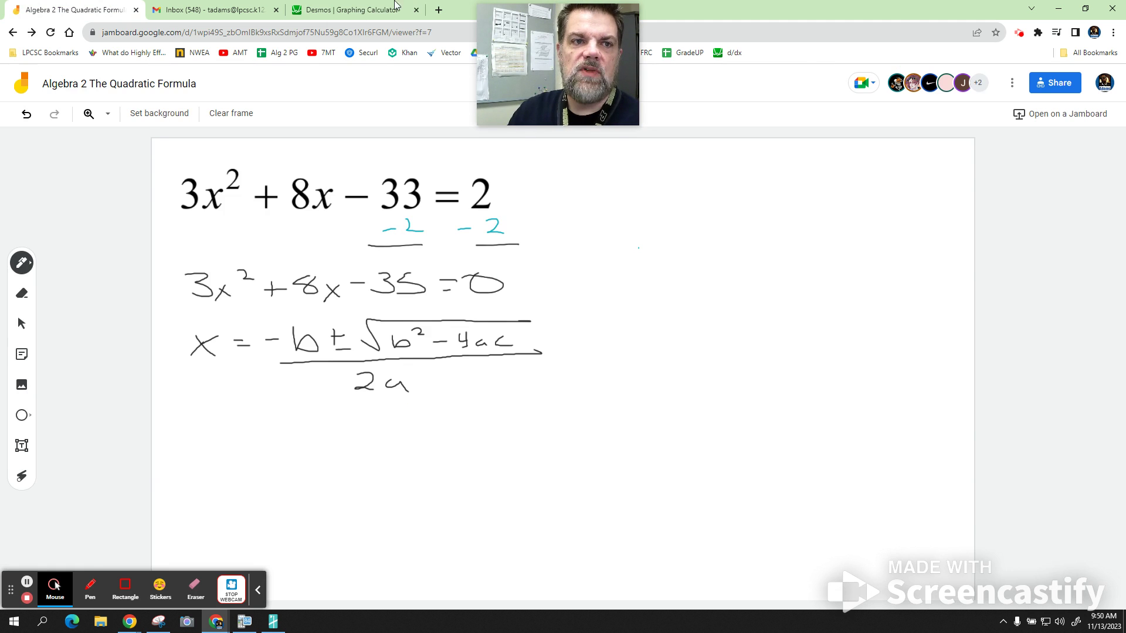
left_click(343, 7)
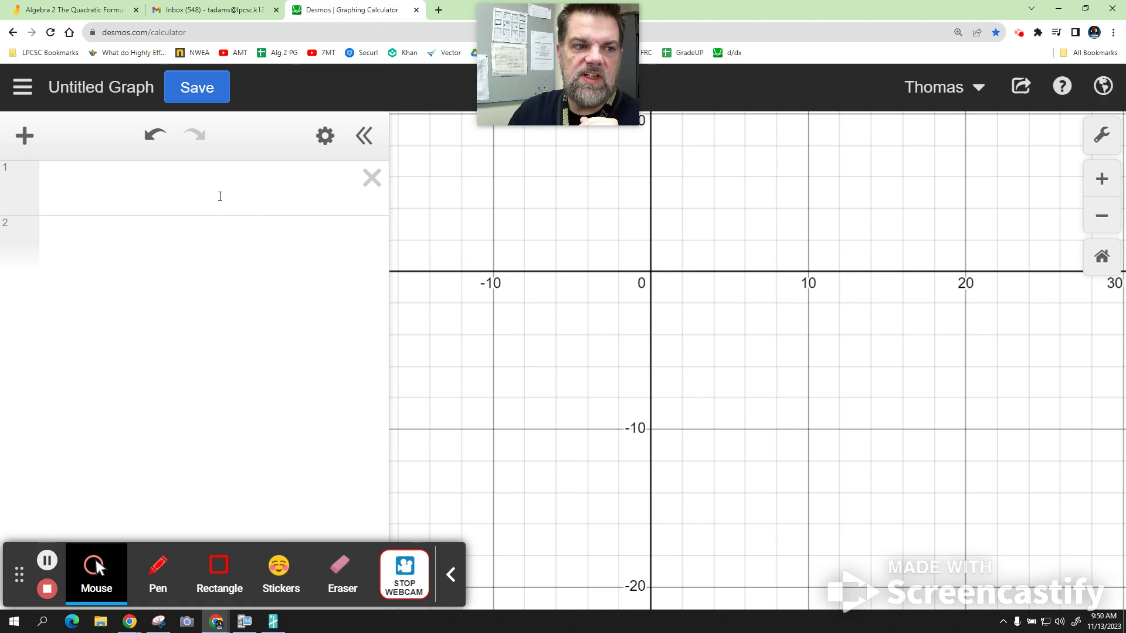
left_click(220, 192)
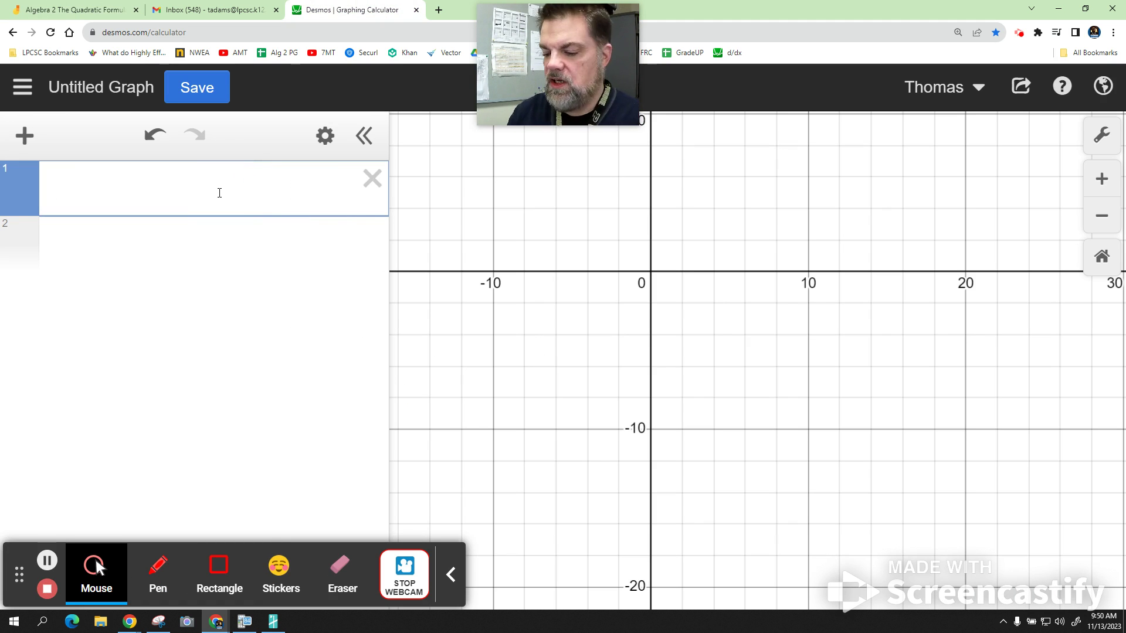
type("x=")
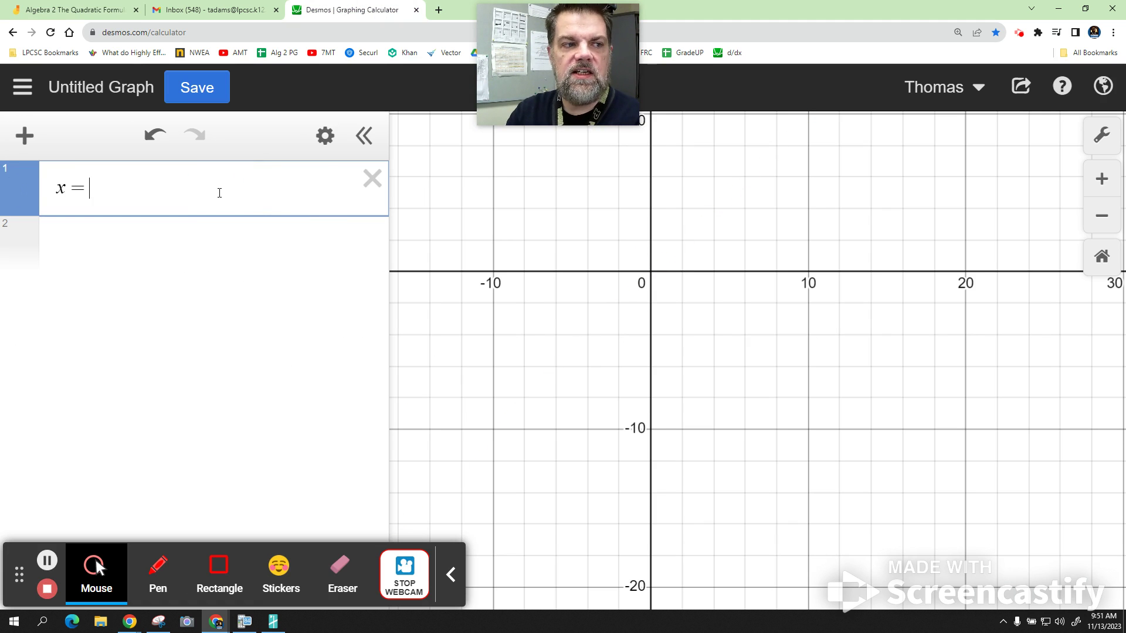
type("(-b")
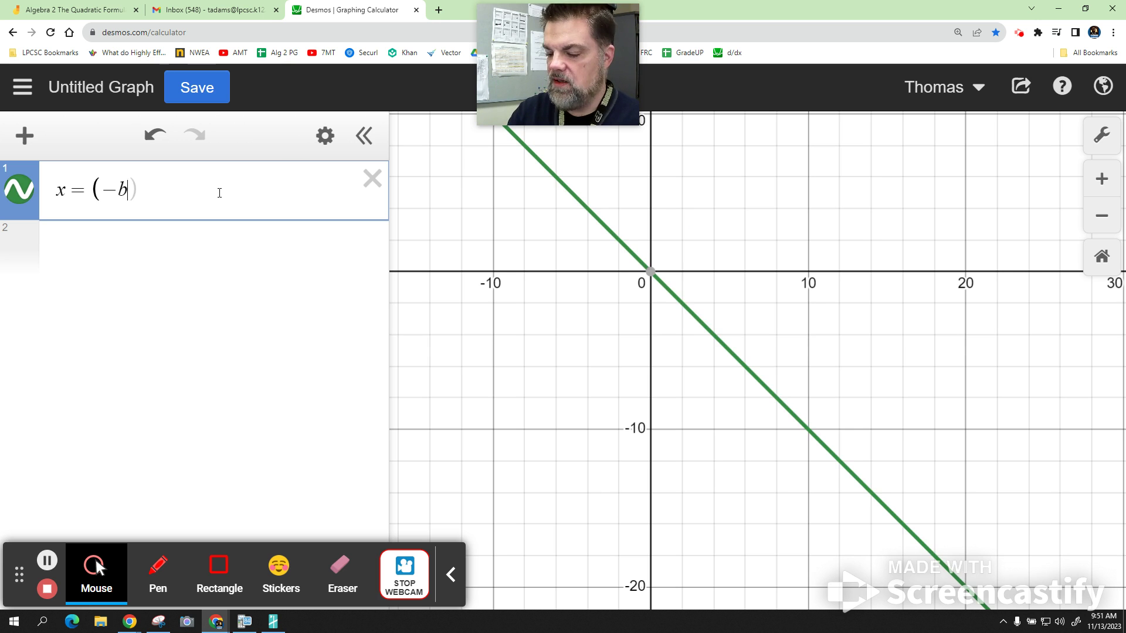
type("+")
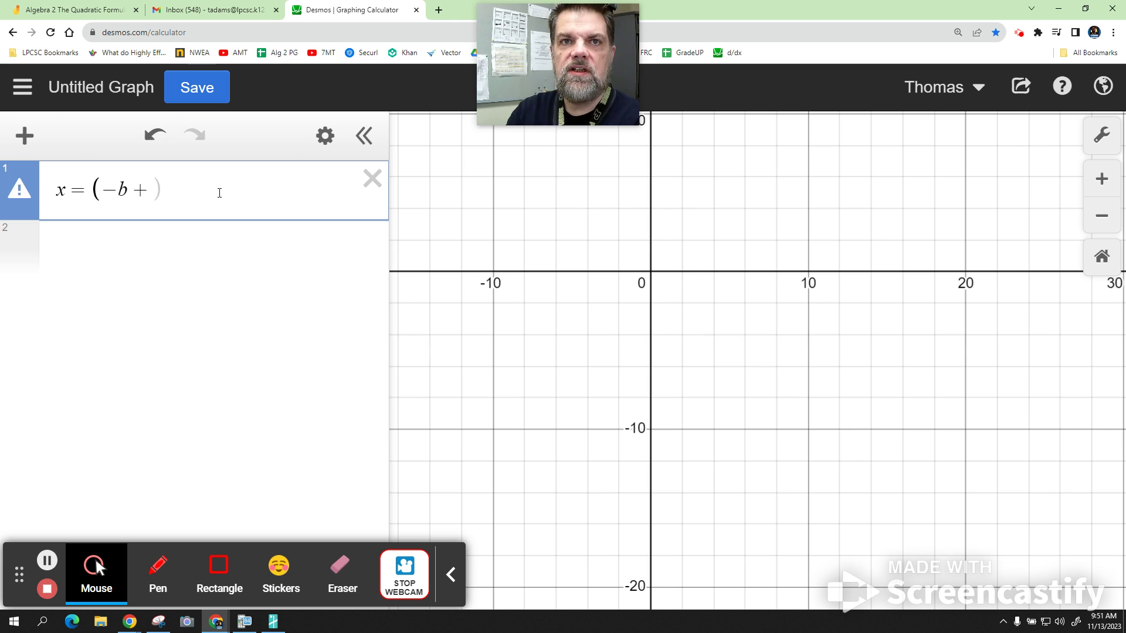
- Add the square root of b² − 4ac after the plus sign and close the parenthesis
type("sqrt")
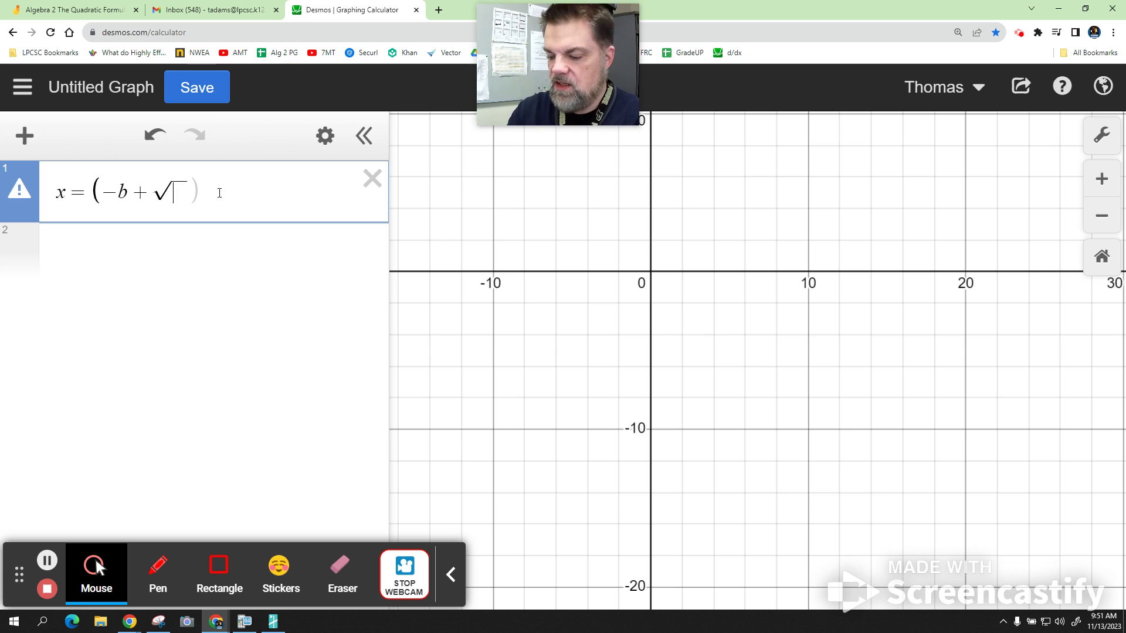
type("b^2")
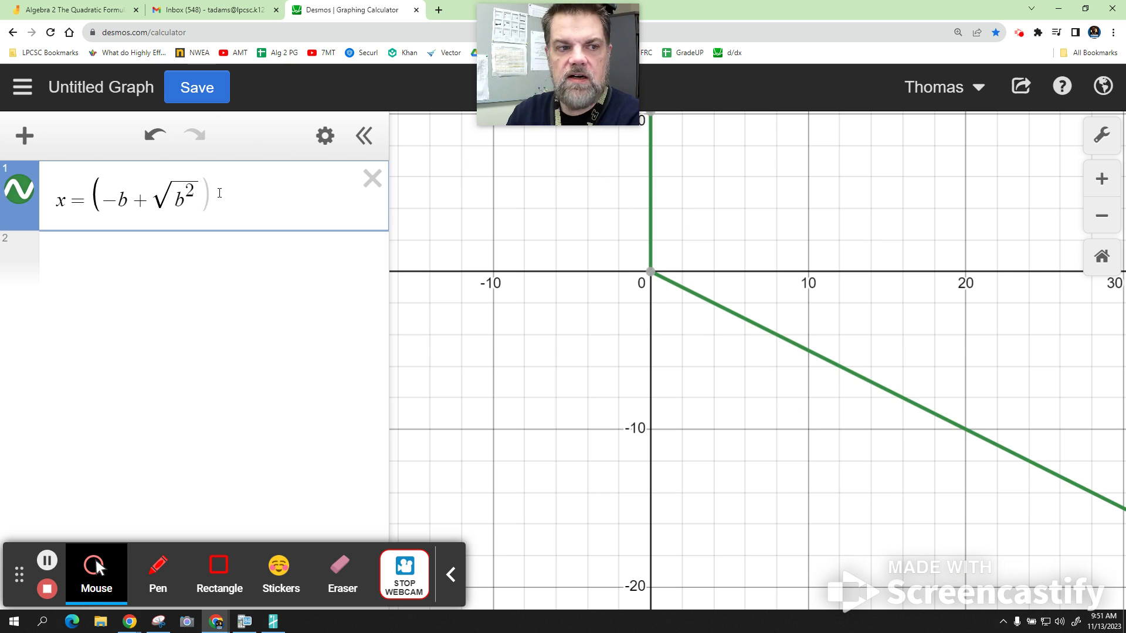
key("Right")
type("-")
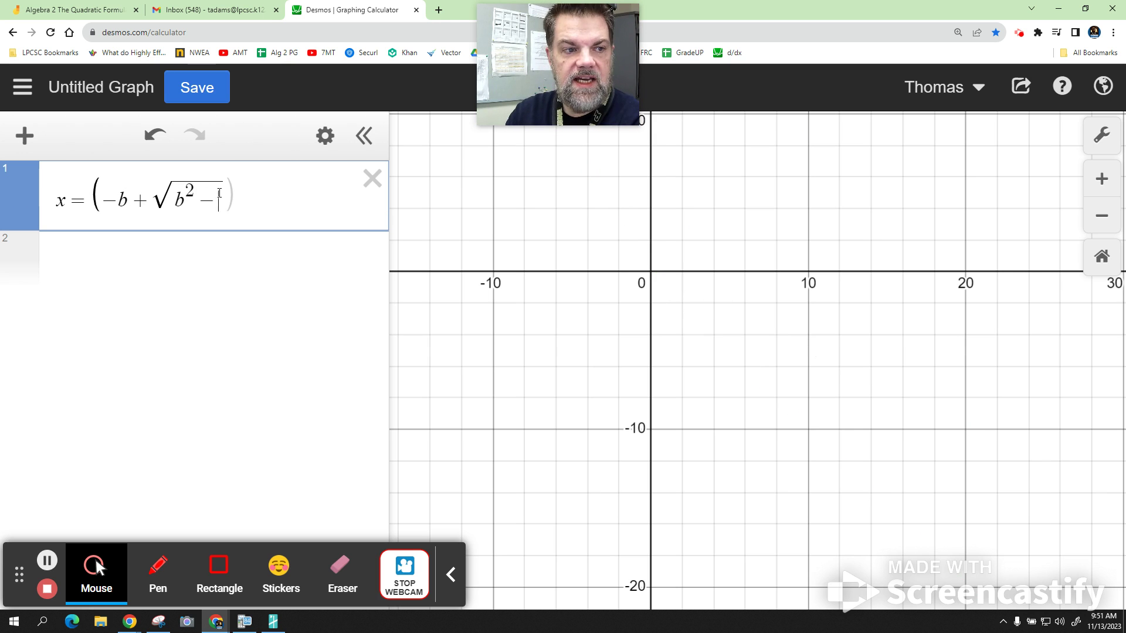
type("4")
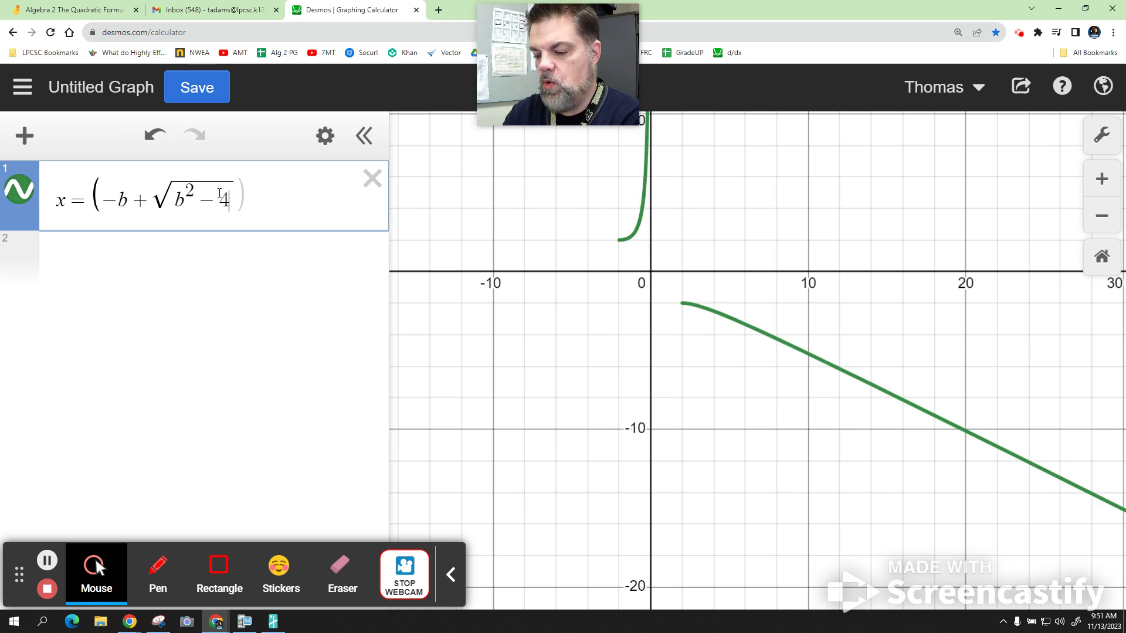
type("ac")
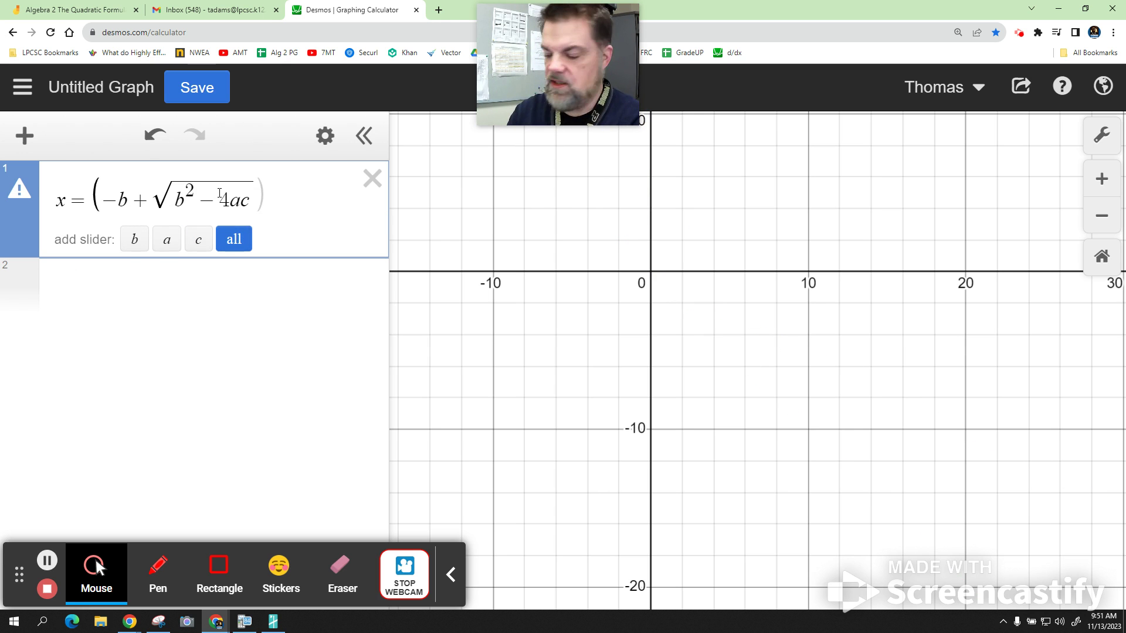
key("Right")
type(")")
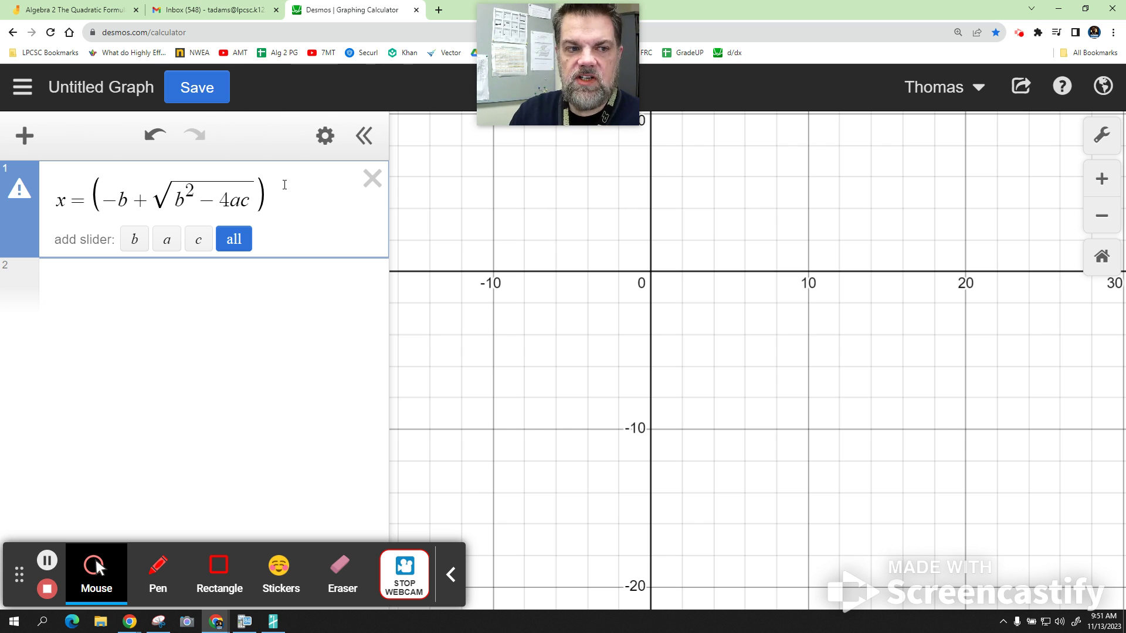
- Divide the parenthesised expression by 2a and add sliders for all the variables b, a and c
type("/")
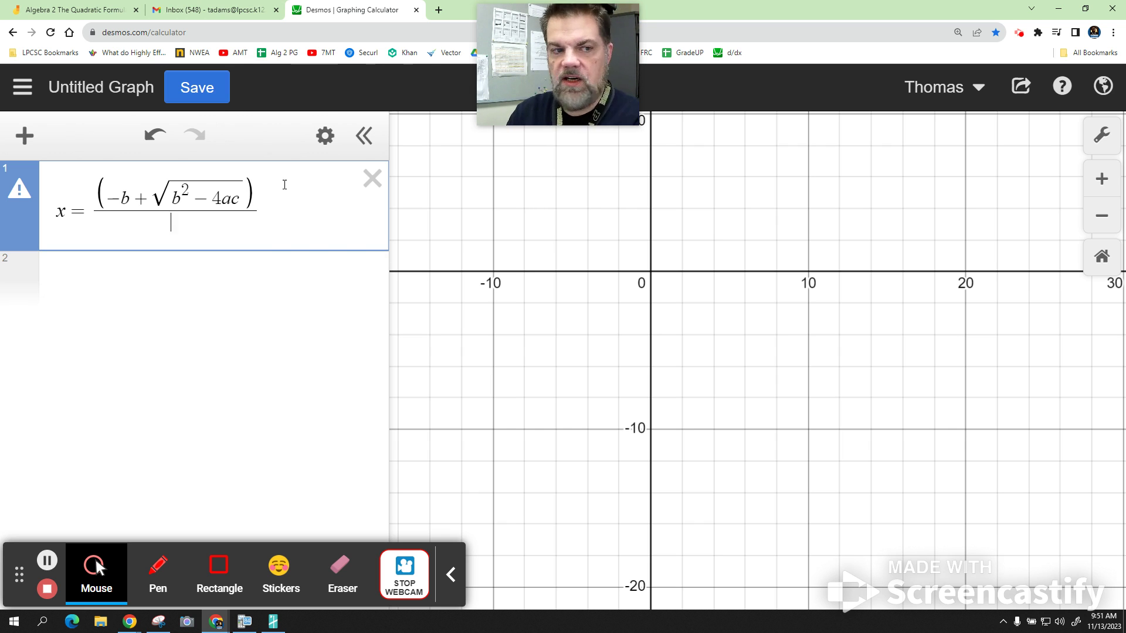
type("2a")
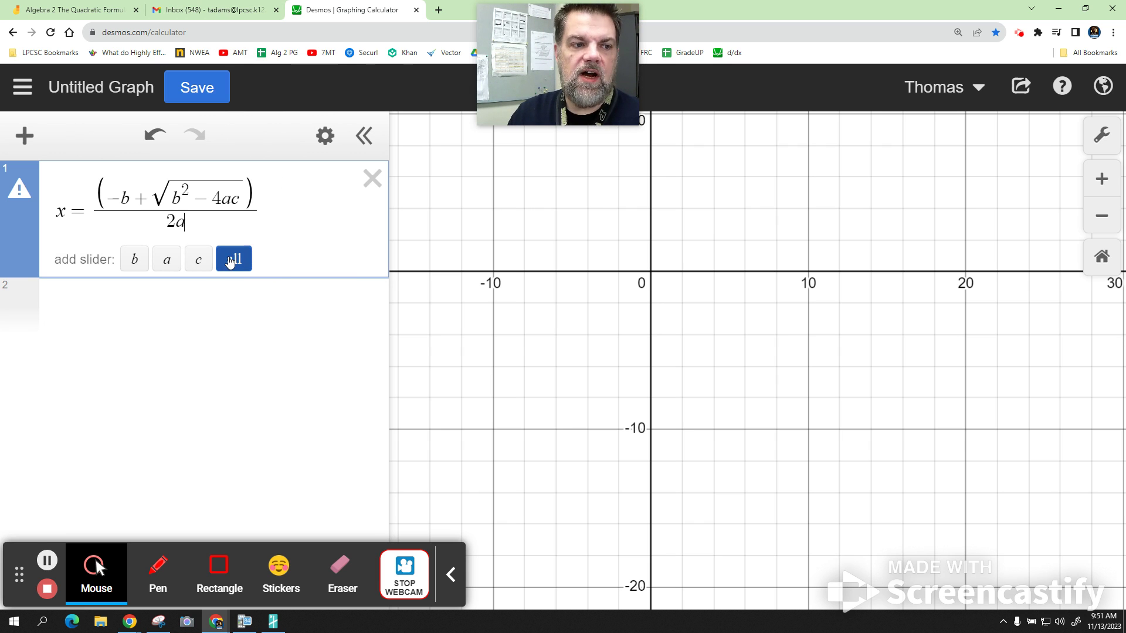
left_click(230, 259)
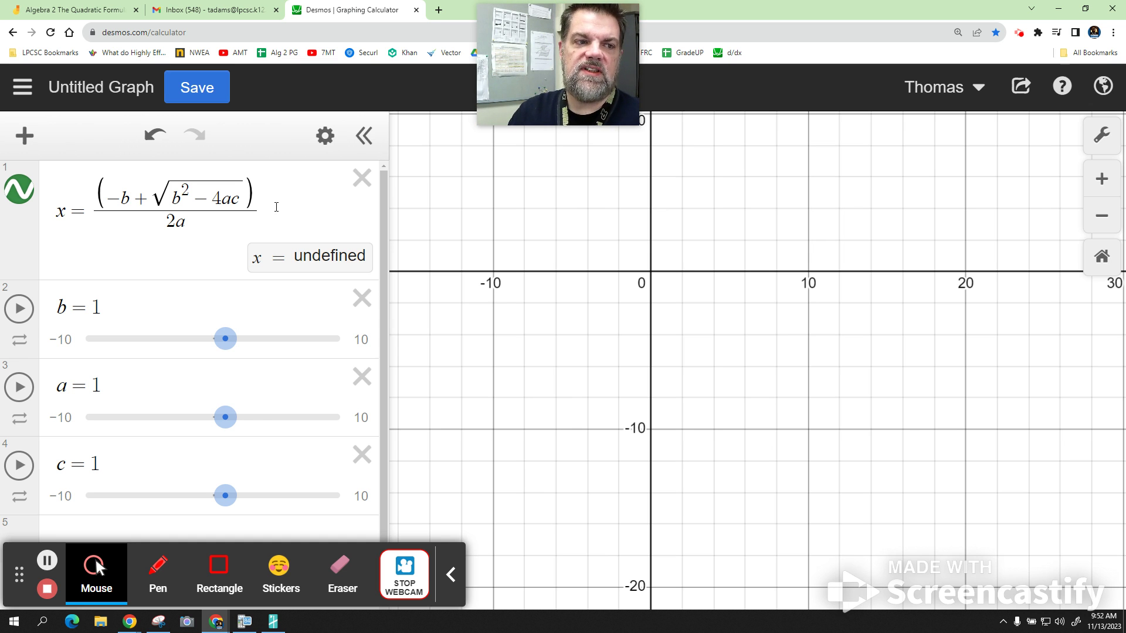
- Copy the whole quadratic formula expression into a new expression line below the c slider
left_click_drag(276, 206, 56, 208)
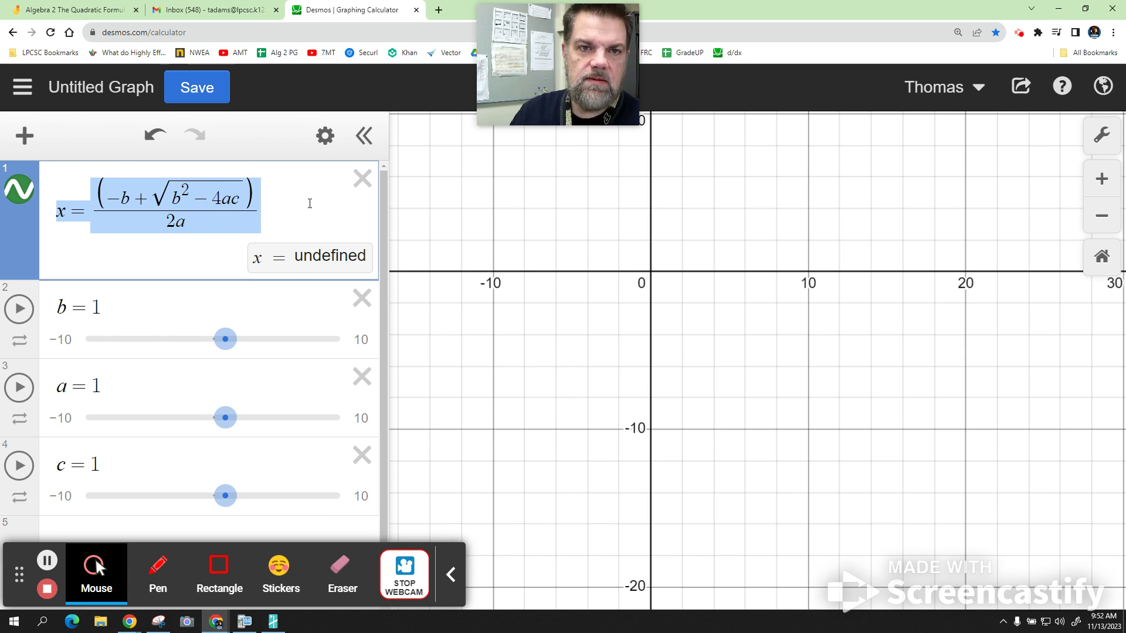
scroll(304, 258, "down", 1)
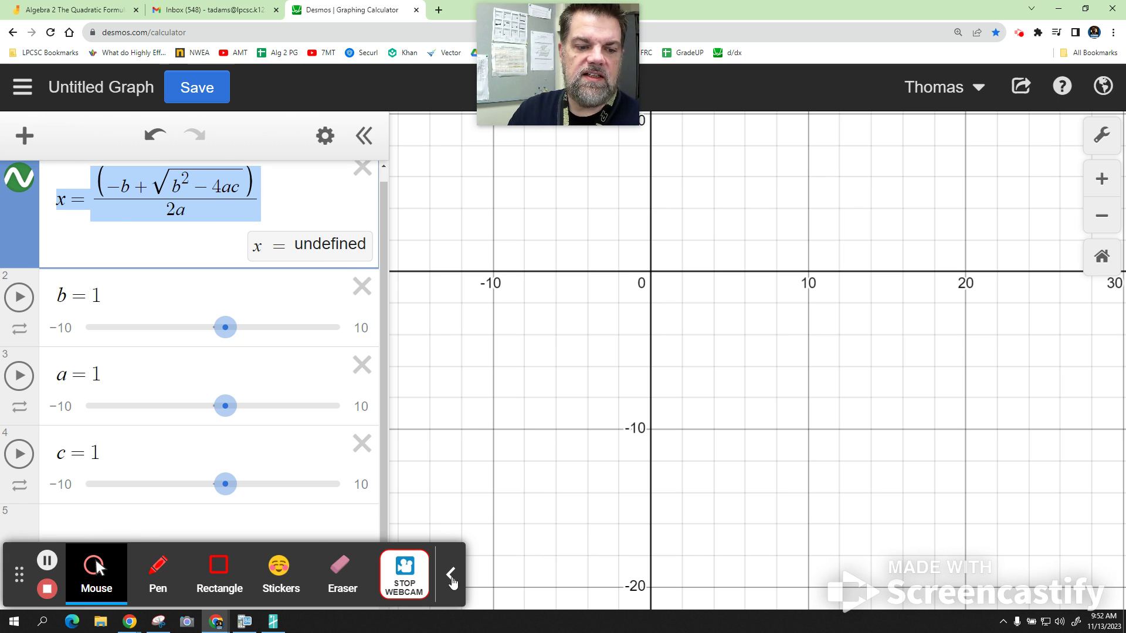
left_click(451, 575)
left_click(35, 532)
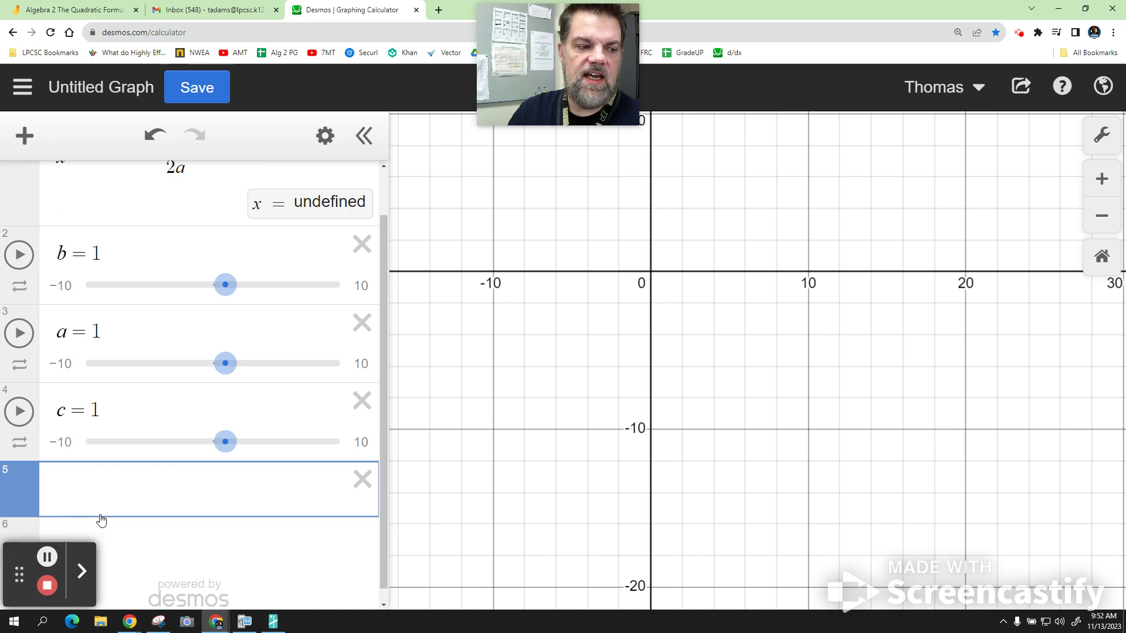
type("x=(-b+√(b^2-4ac))/(2a)")
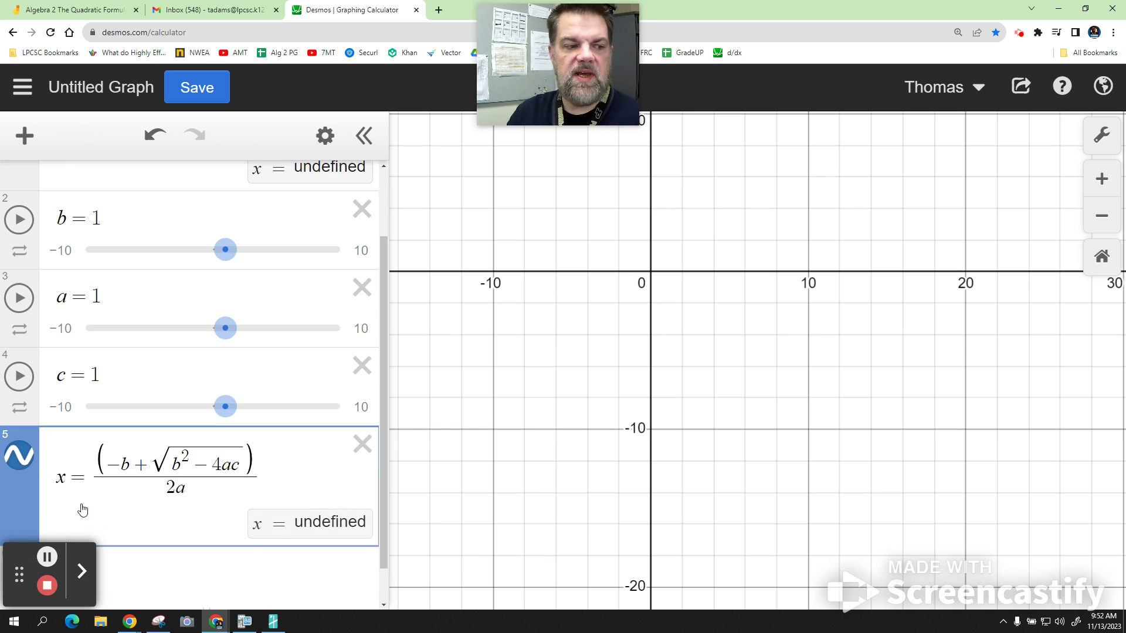
- Move the copied formula up so that it sits directly beneath the first formula, above the sliders
left_click(20, 489)
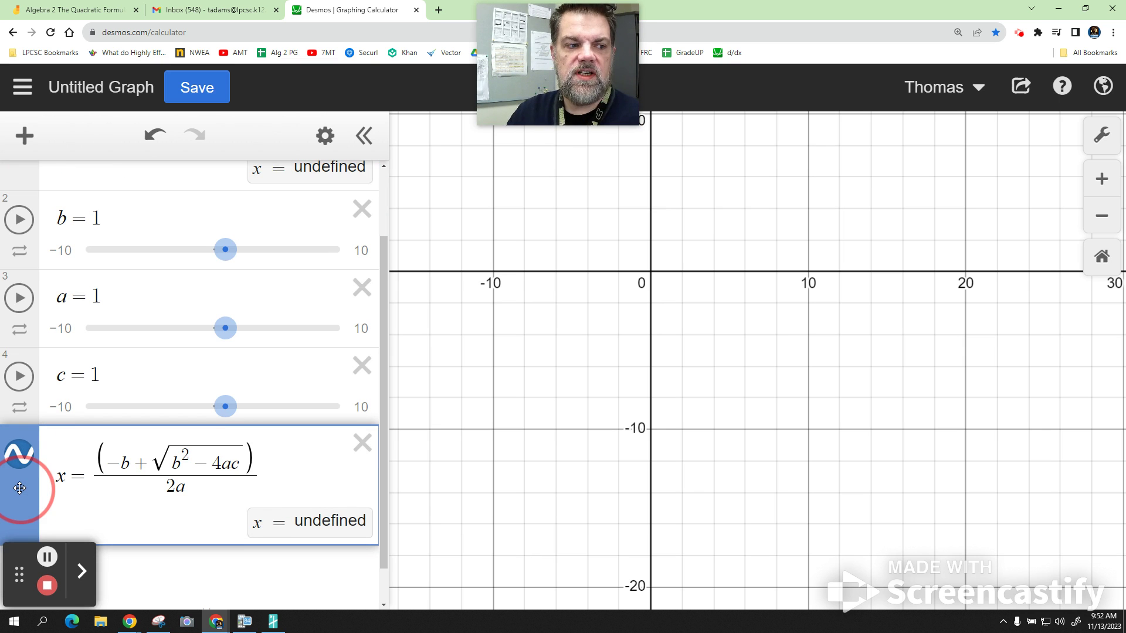
left_click_drag(20, 488, 60, 218)
left_click(56, 221)
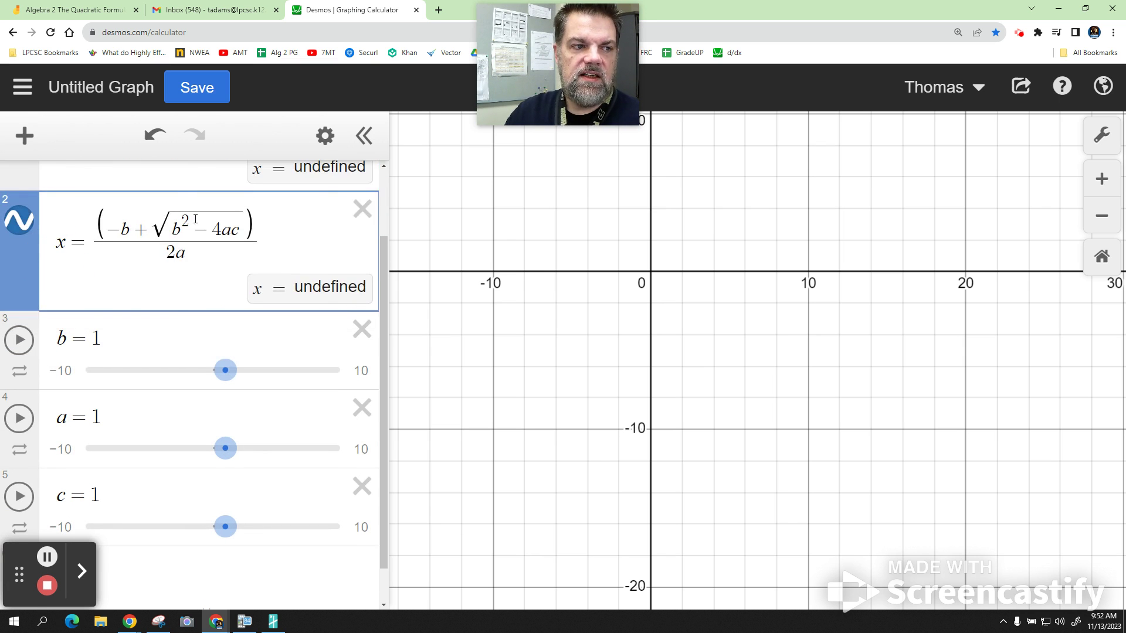
- Change the plus sign before the square root to a minus in the second formula
scroll(195, 219, "up", 2)
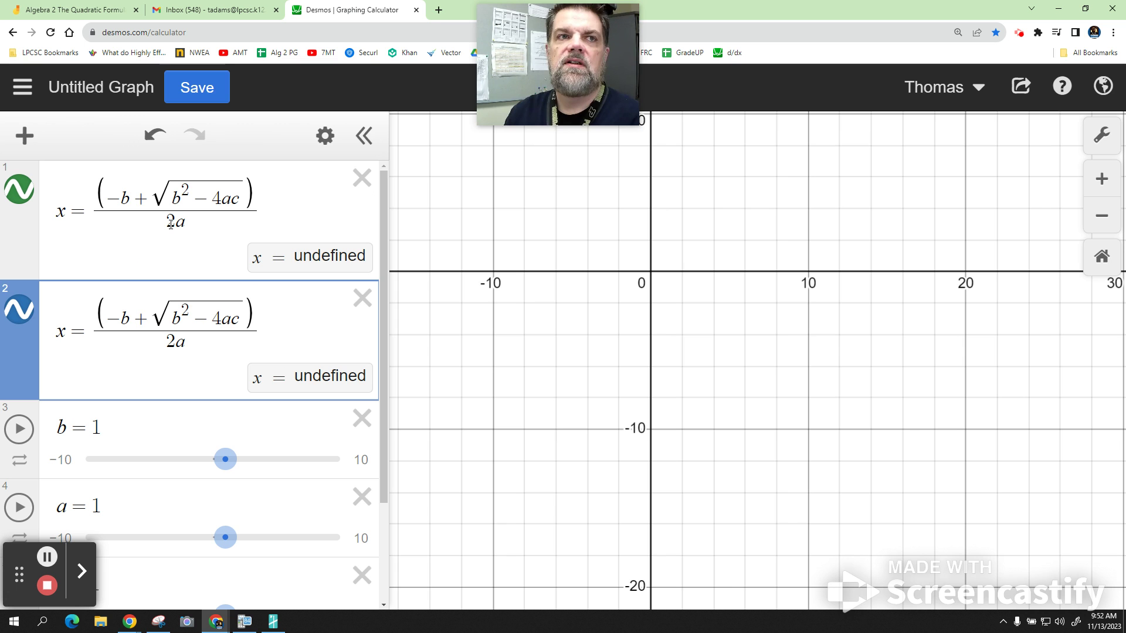
left_click(151, 317)
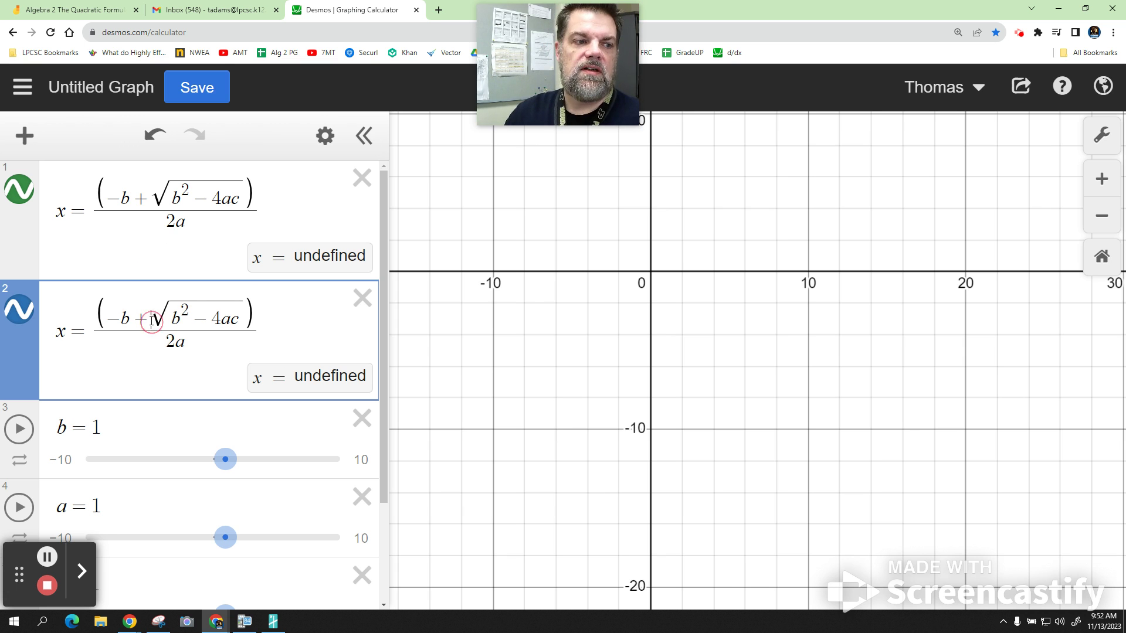
key("BackSpace")
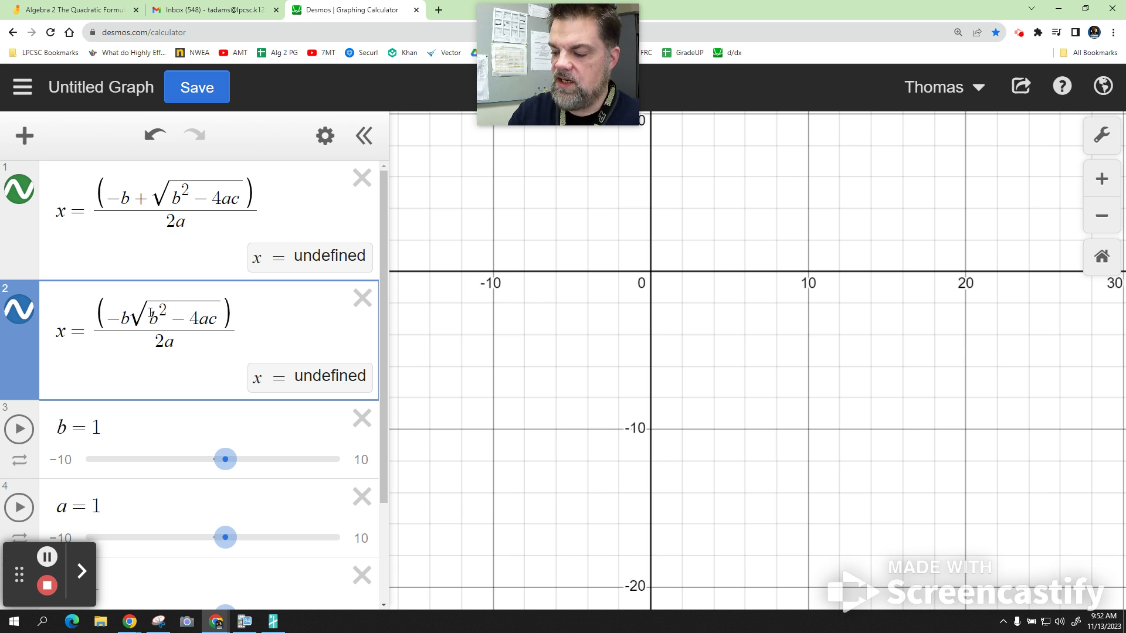
type("-")
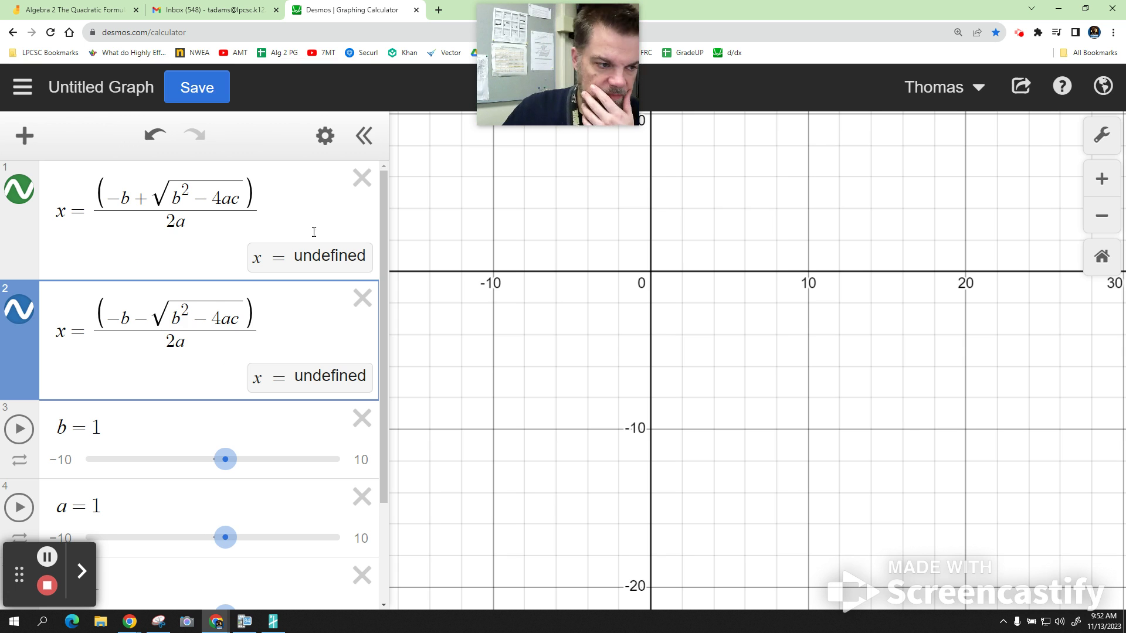
- Reorder the sliders by moving a above b
scroll(143, 392, "down", 1)
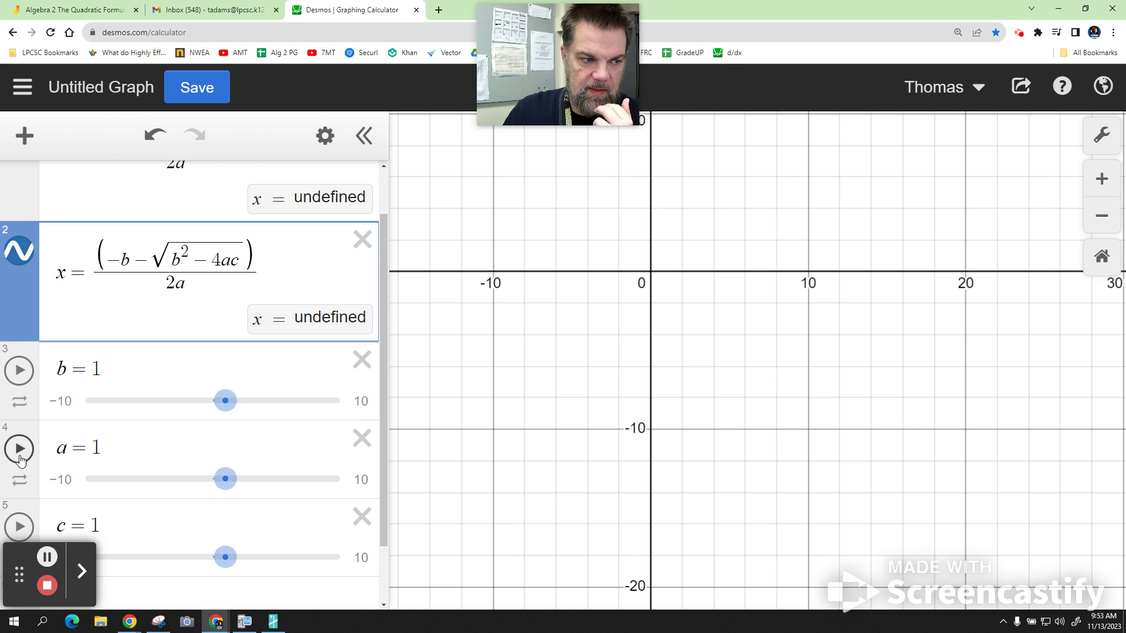
left_click_drag(4, 467, 32, 382)
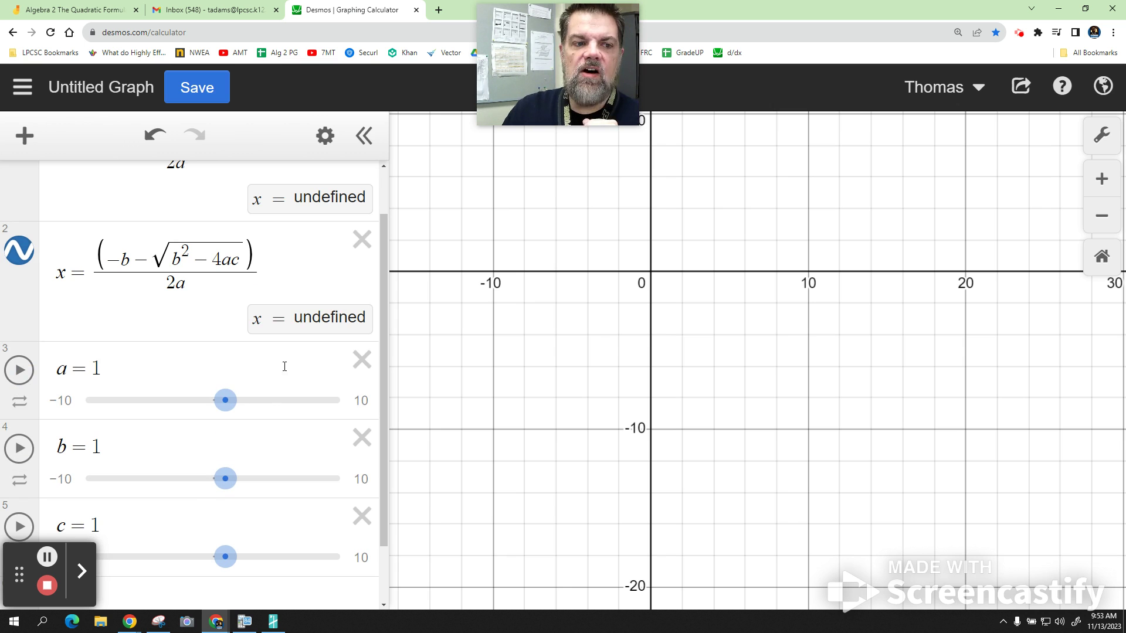
scroll(274, 372, "up", 2)
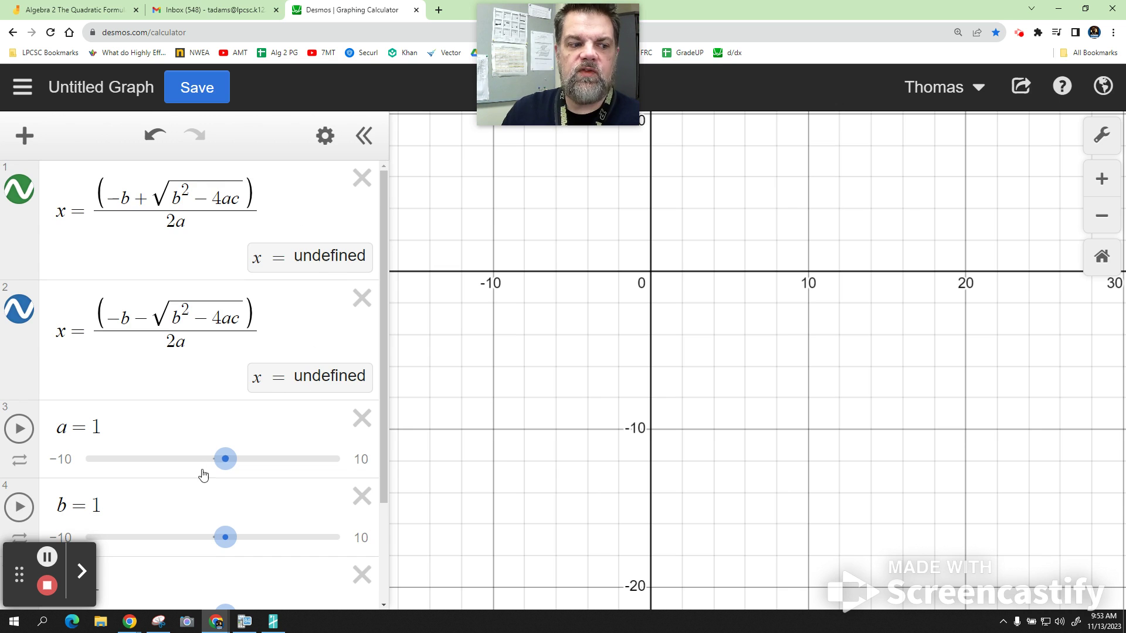
- Switch to the Jamboard, draw an arrow after 3x² + 8x − 35 = 0, and handwrite ax² + bx + c = 0 beside the original equation
left_click(85, 14)
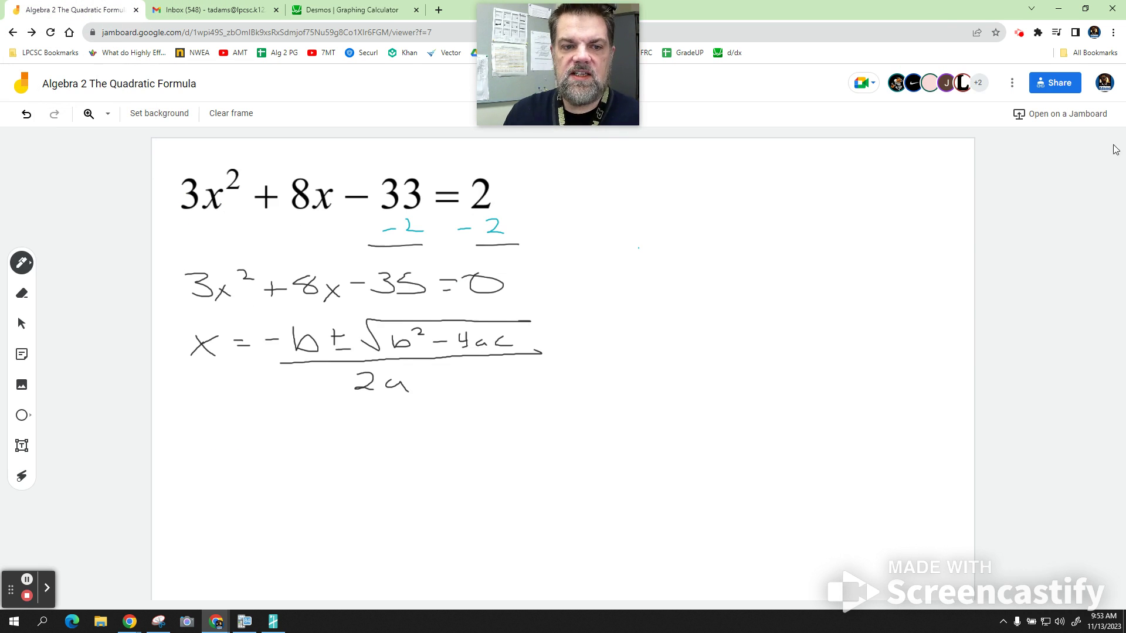
mouse_move(529, 283)
left_mouse_down()
mouse_move(569, 282)
mouse_move(554, 288)
left_mouse_up()
mouse_move(626, 177)
left_mouse_down()
mouse_move(630, 193)
mouse_move(658, 191)
mouse_move(643, 193)
mouse_move(683, 168)
mouse_move(704, 194)
left_mouse_up()
mouse_move(697, 183)
left_mouse_down()
mouse_move(729, 170)
mouse_move(729, 190)
mouse_move(766, 194)
left_mouse_up()
mouse_move(765, 179)
left_mouse_down()
mouse_move(744, 195)
mouse_move(792, 196)
left_mouse_up()
left_click_drag(785, 188, 801, 188)
mouse_move(832, 184)
left_mouse_down()
mouse_move(837, 193)
mouse_move(862, 187)
left_mouse_up()
left_click_drag(850, 195, 879, 186)
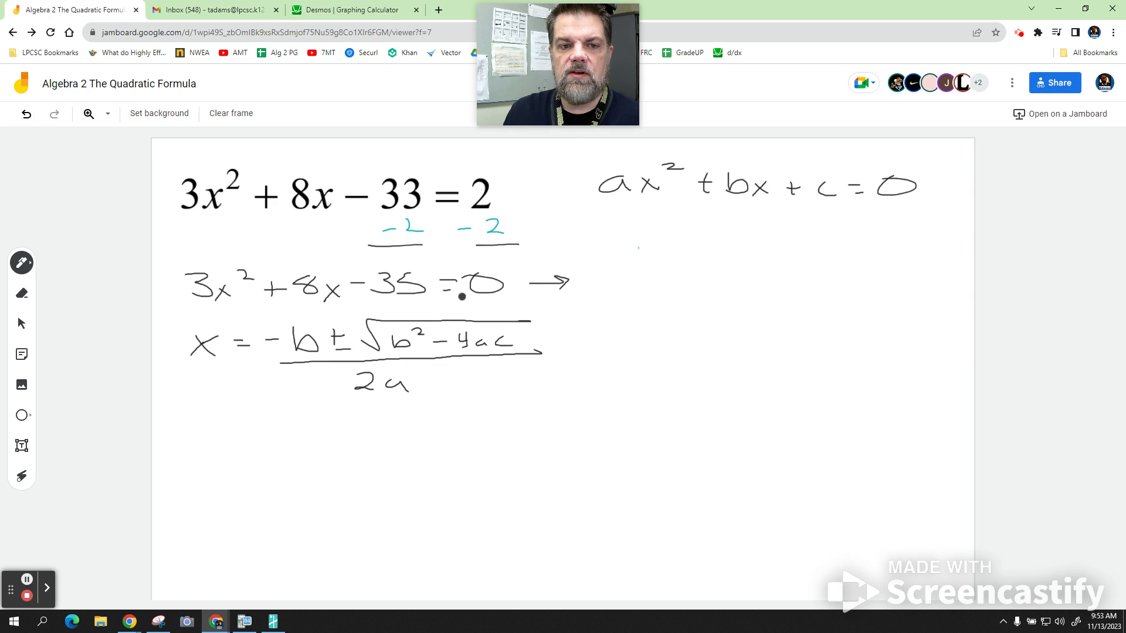
- Handwrite a = 3, b = 8, c = −35 after the arrow beside 3x² + 8x − 35 = 0
mouse_move(623, 275)
left_mouse_down()
mouse_move(626, 288)
mouse_move(695, 269)
mouse_move(684, 277)
mouse_move(723, 270)
mouse_move(725, 281)
mouse_move(794, 271)
mouse_move(803, 259)
mouse_move(867, 274)
mouse_move(887, 259)
mouse_move(926, 269)
mouse_move(959, 250)
mouse_move(941, 268)
left_mouse_up()
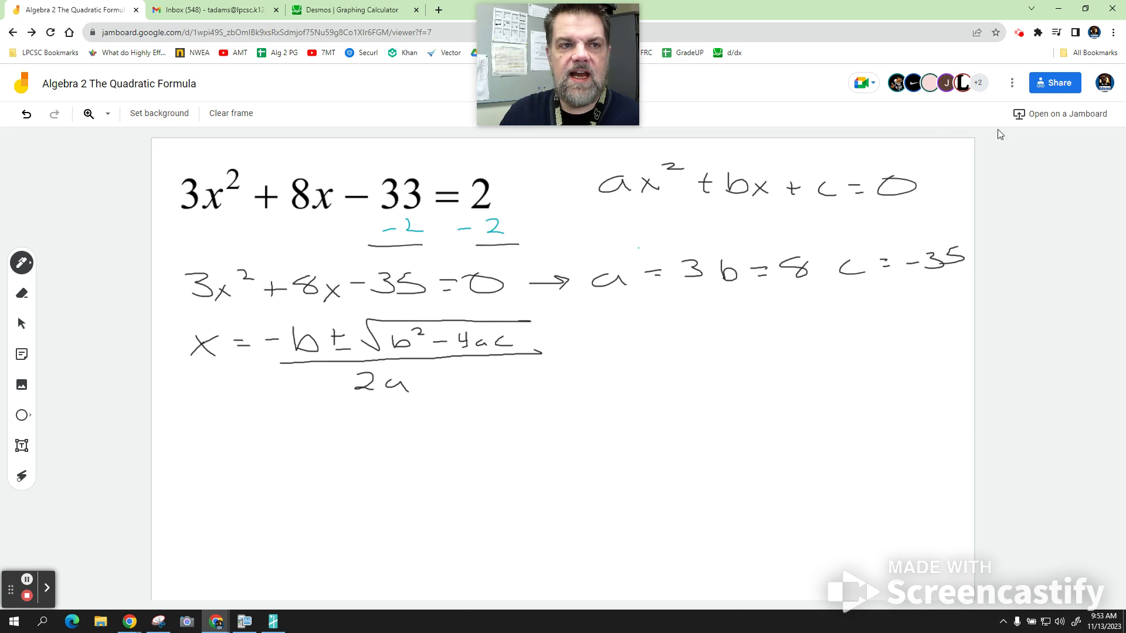
- Switch to Desmos and set the slider values to a = 3, b = 8 and c = −35
left_click(346, 10)
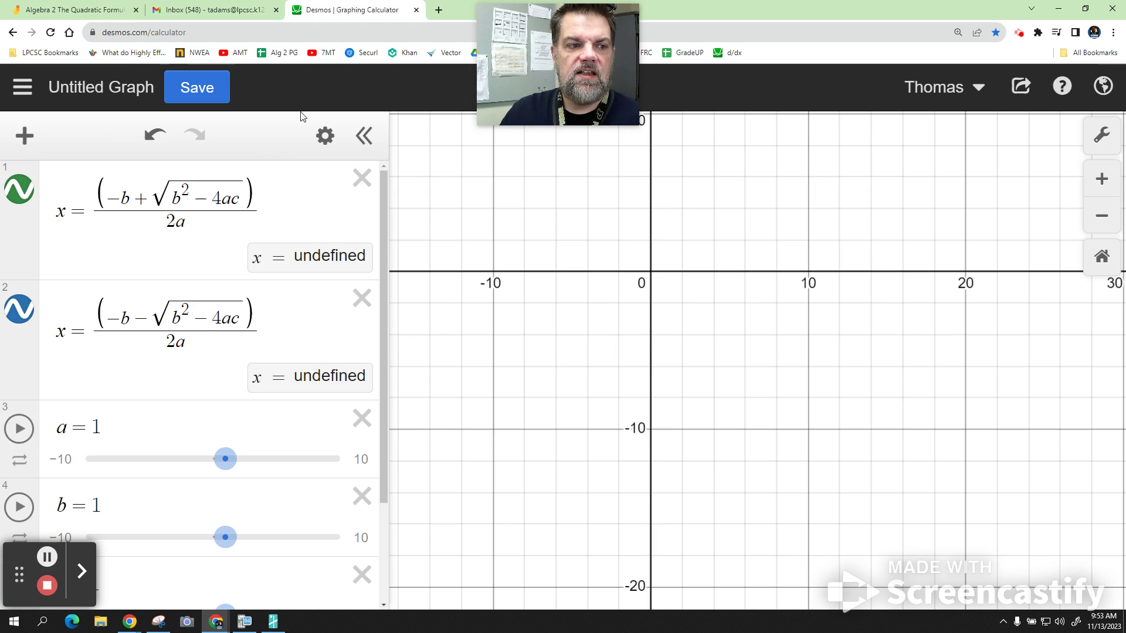
left_click(102, 429)
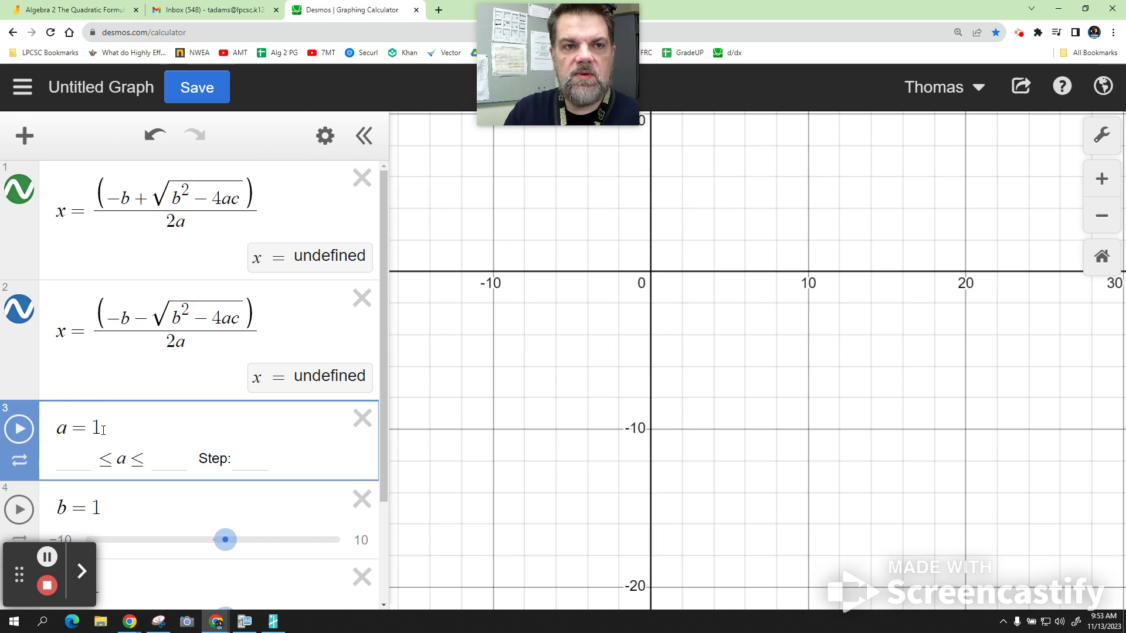
key("BackSpace")
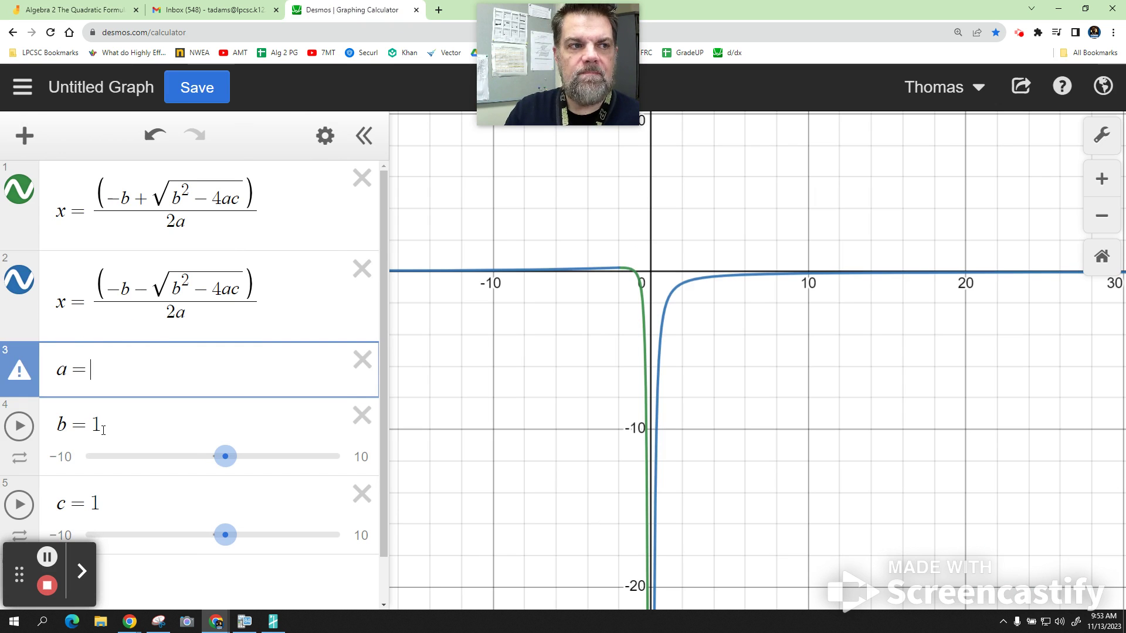
type("3")
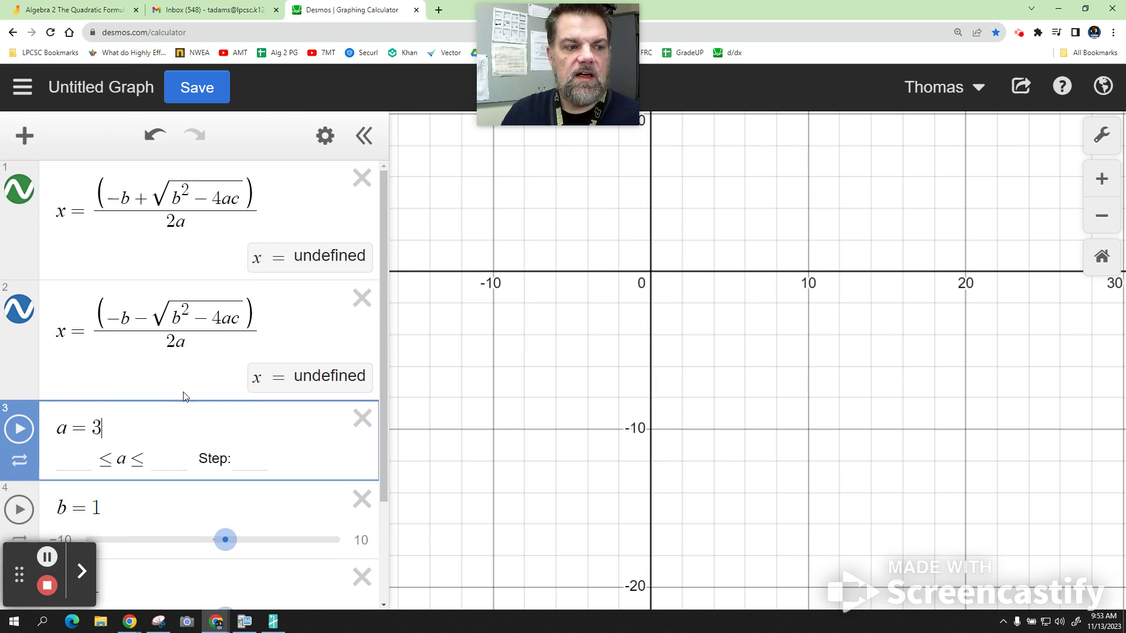
scroll(139, 365, "down", 2)
left_click(109, 377)
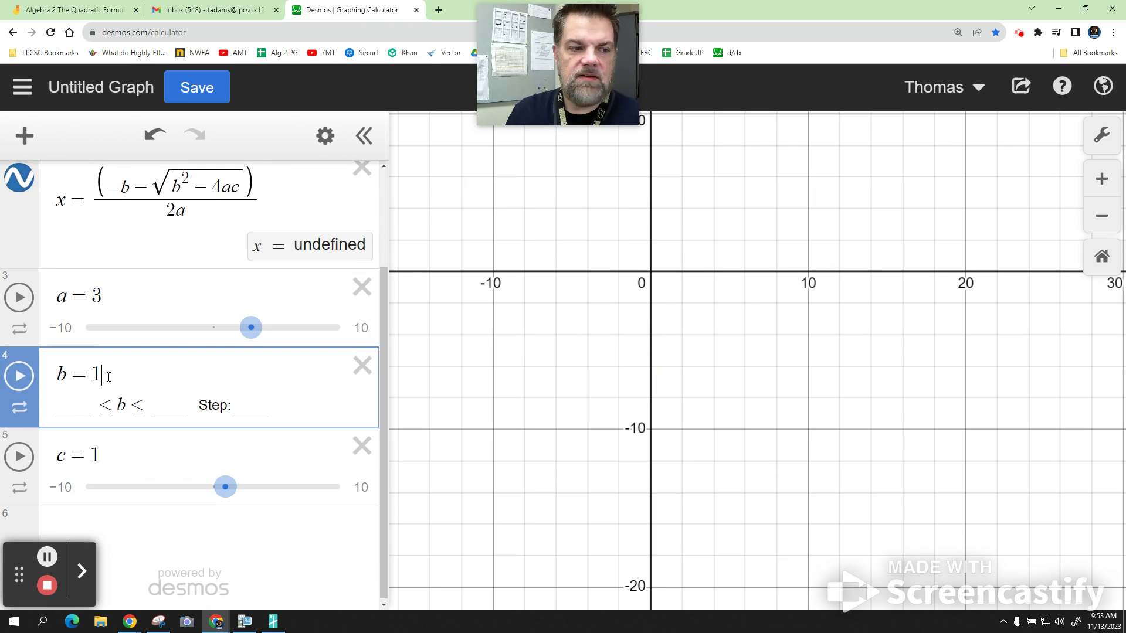
key("BackSpace")
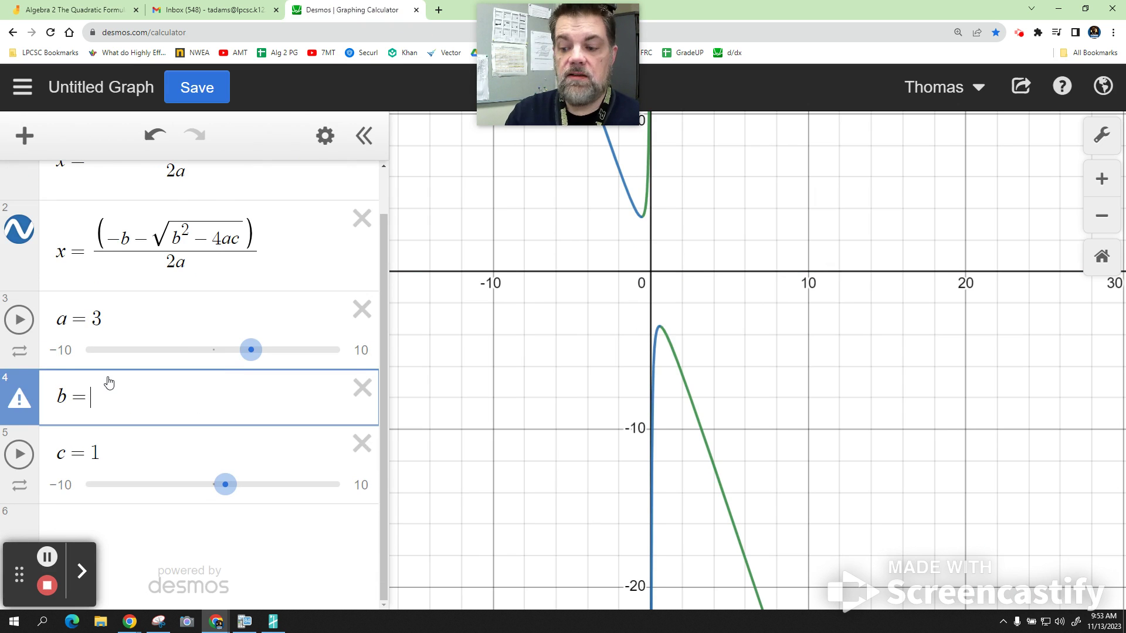
type("8")
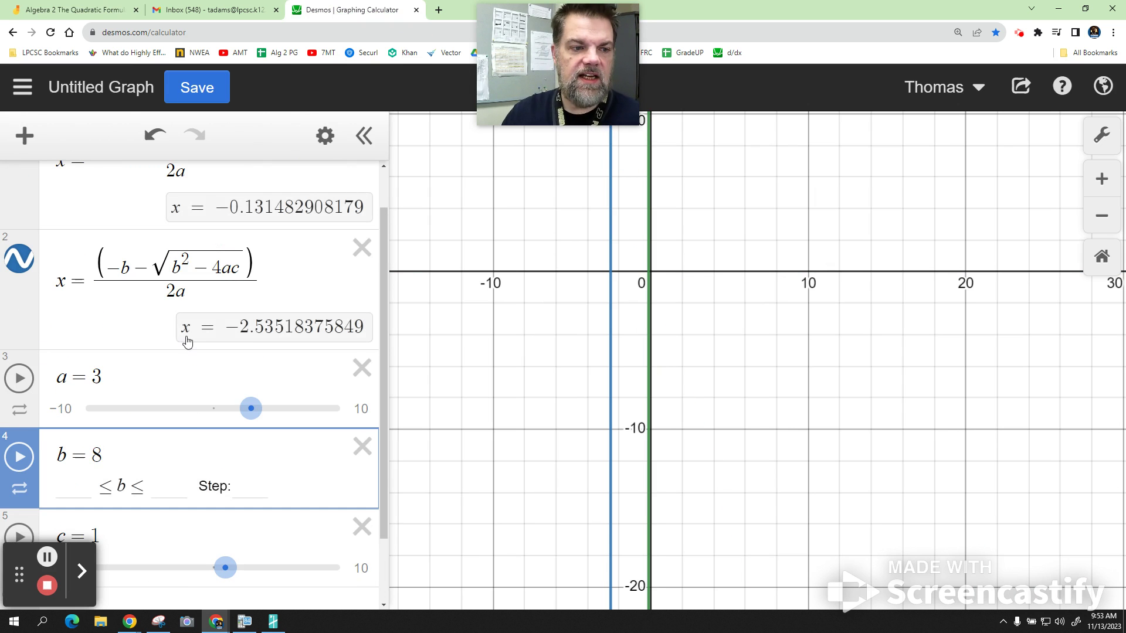
scroll(260, 366, "down", 1)
left_click(99, 457)
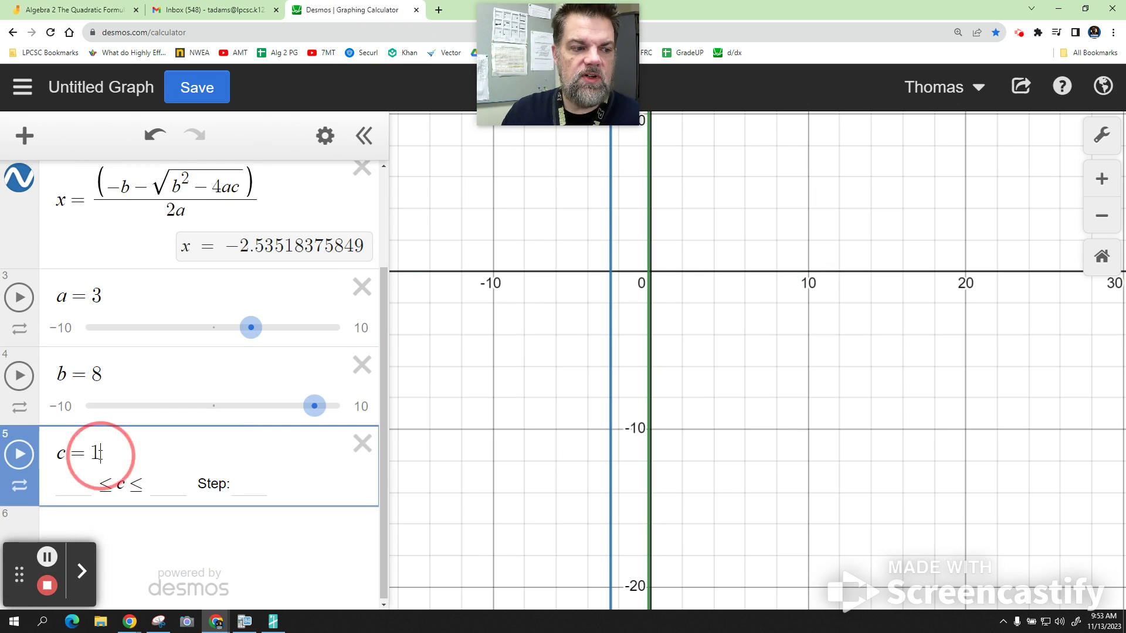
key("BackSpace")
type("-35")
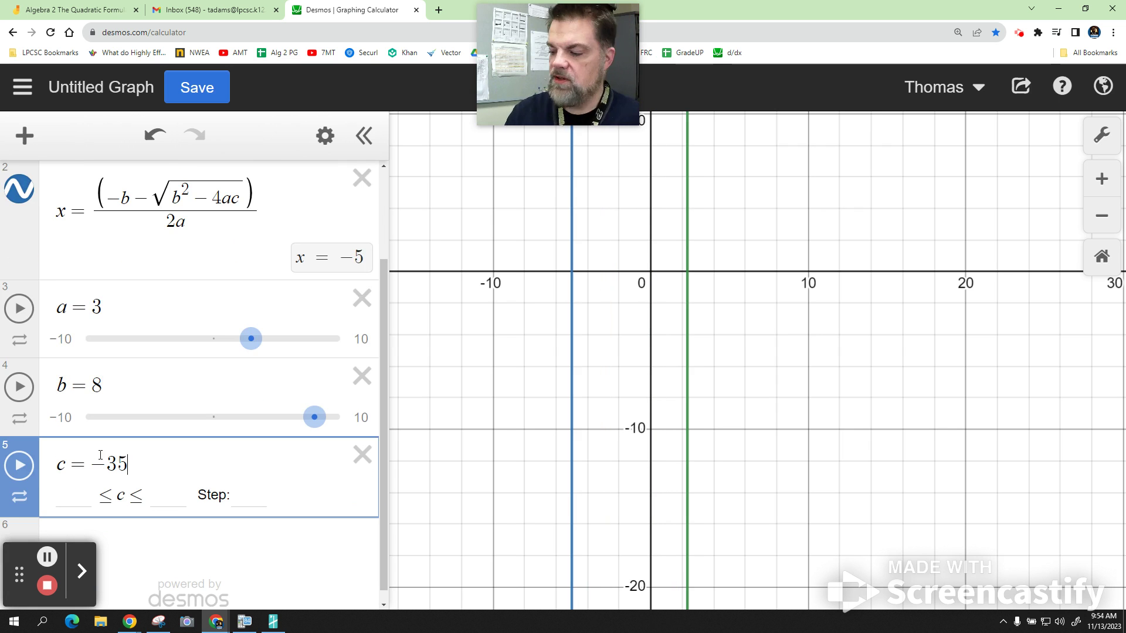
key("Return")
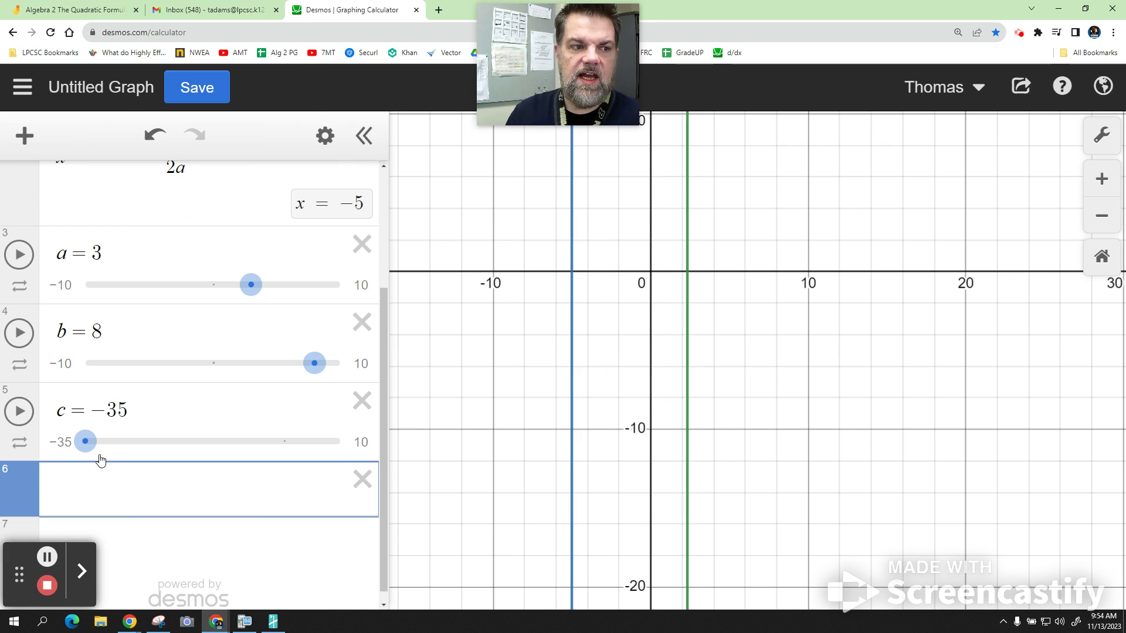
- Widen the expression list to about double its width and bring both quadratic formula results into view
left_click(392, 285)
left_click_drag(400, 285, 739, 285)
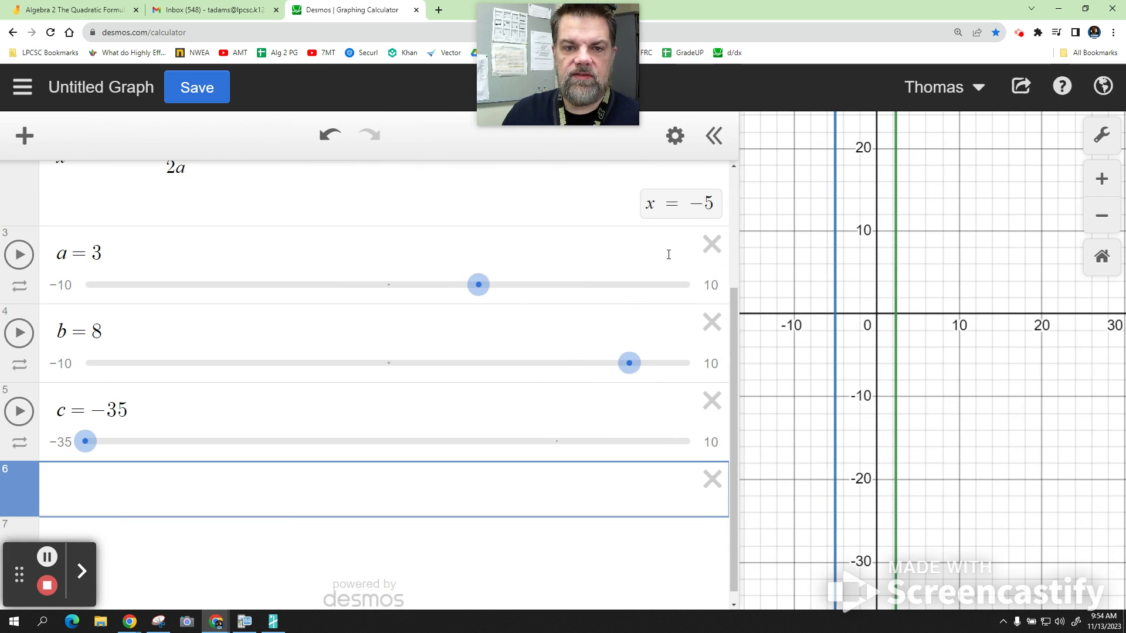
scroll(668, 252, "up", 5)
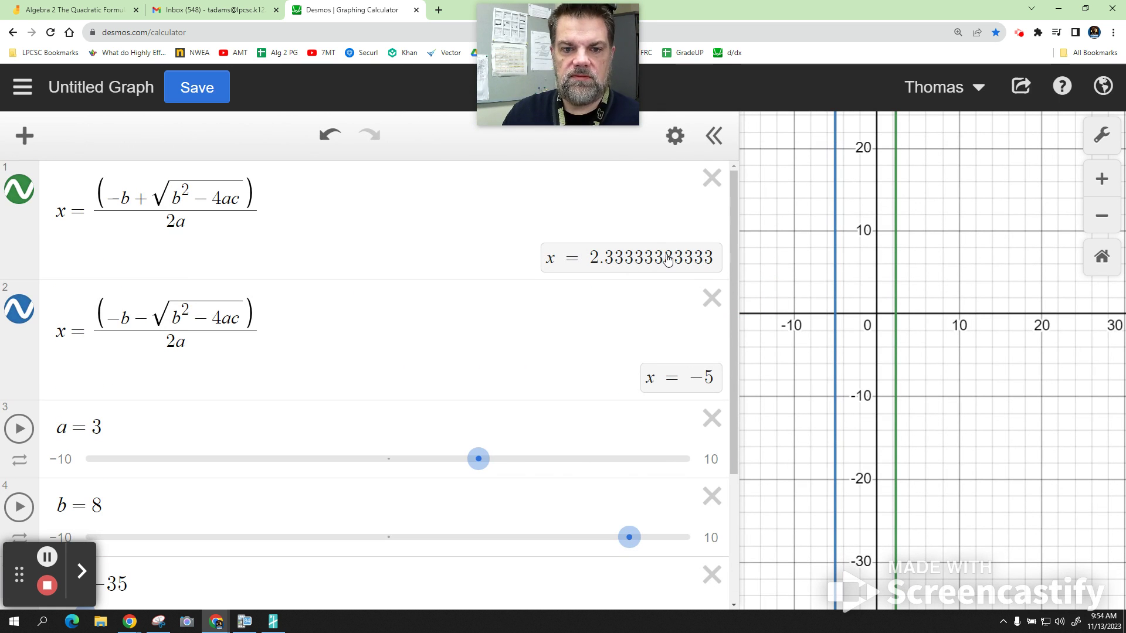
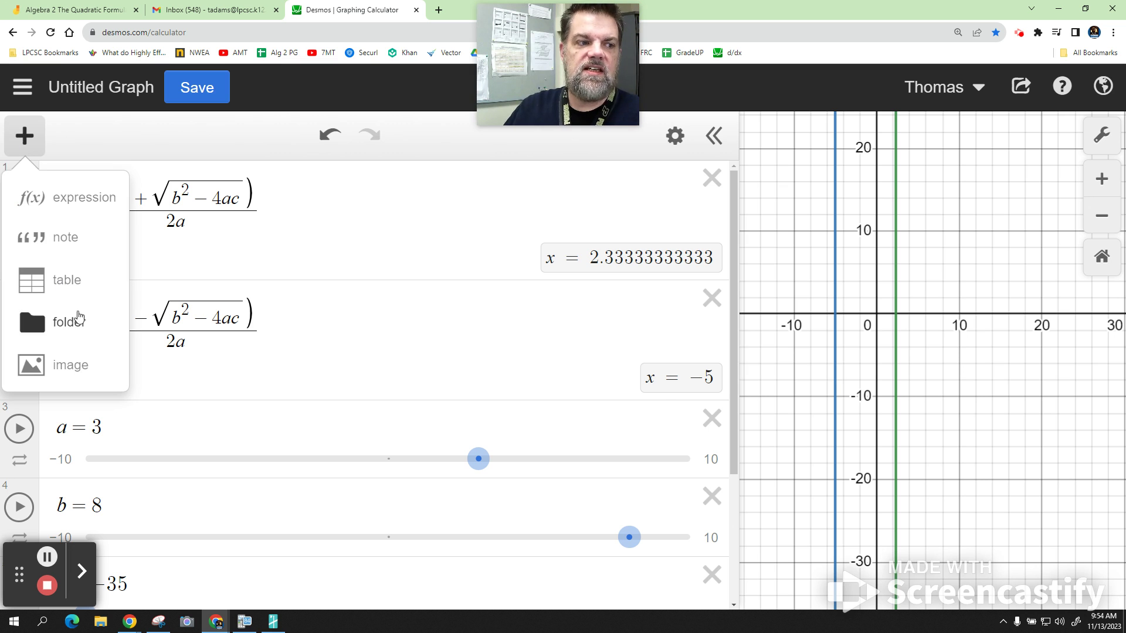
- Add the original equation 3x² + 8x − 33 = 2 as an expression below the sliders, checking it against the Jamboard
left_click(50, 204)
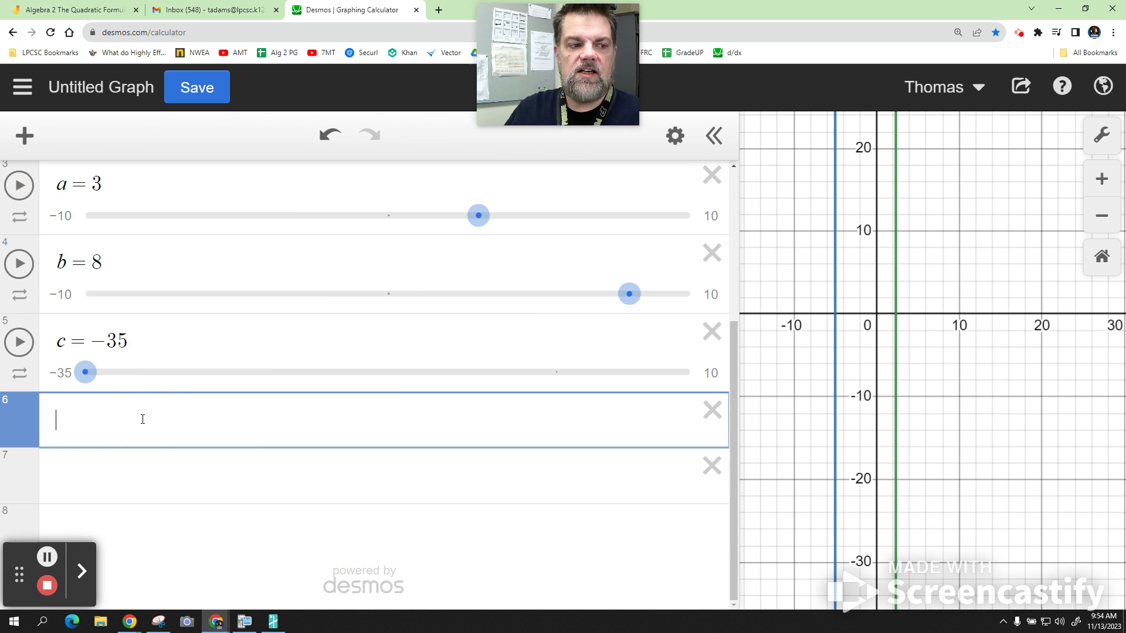
left_click(82, 10)
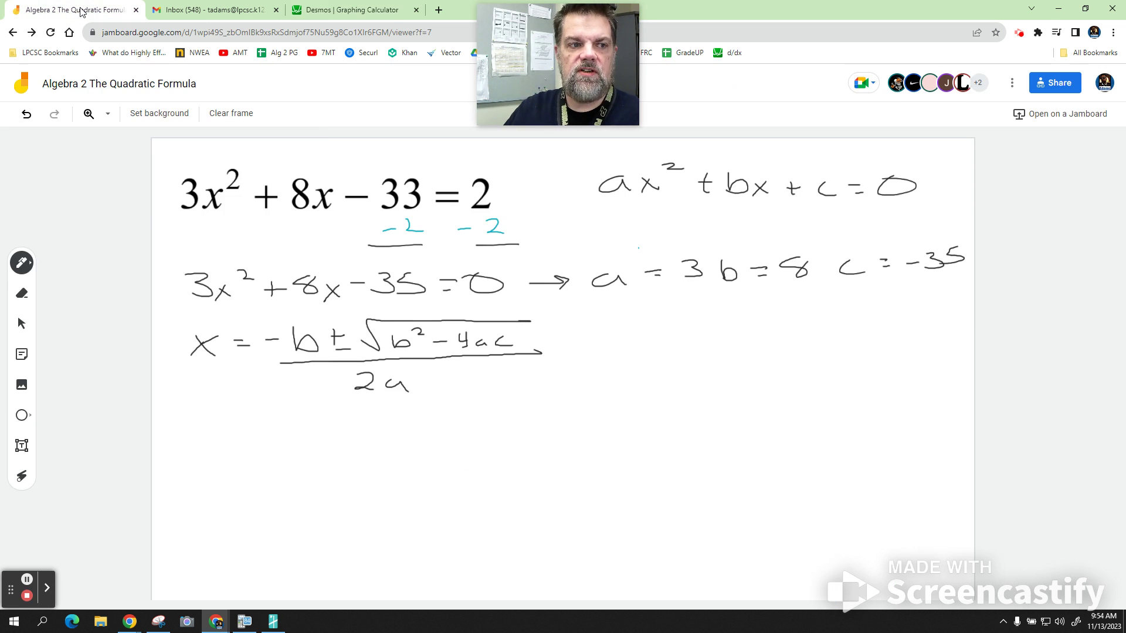
left_click(357, 10)
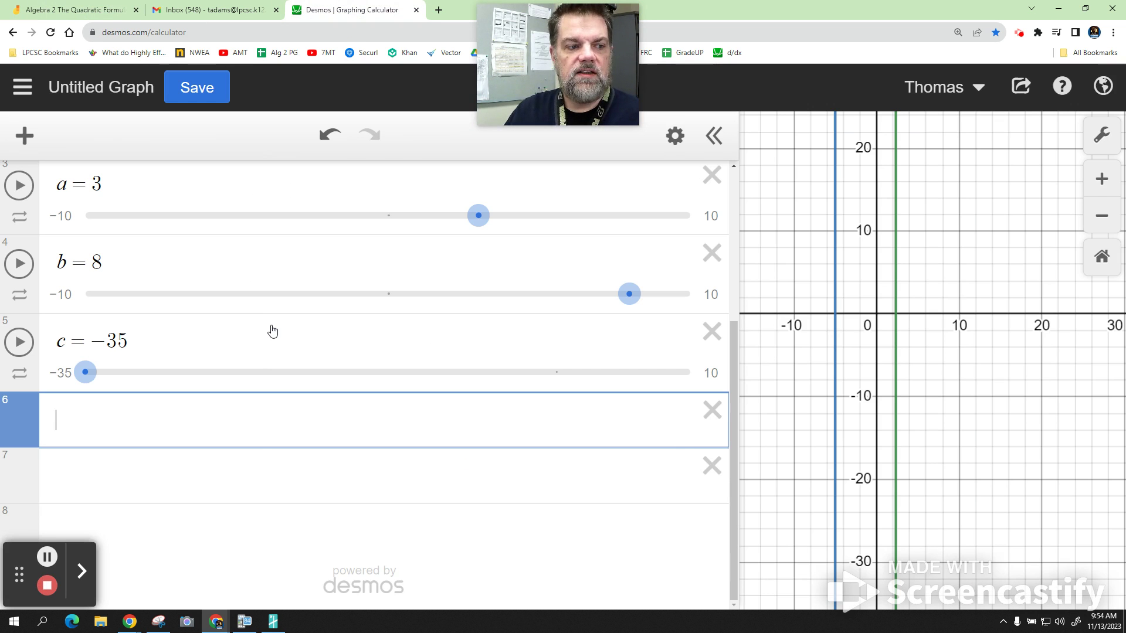
type("3x")
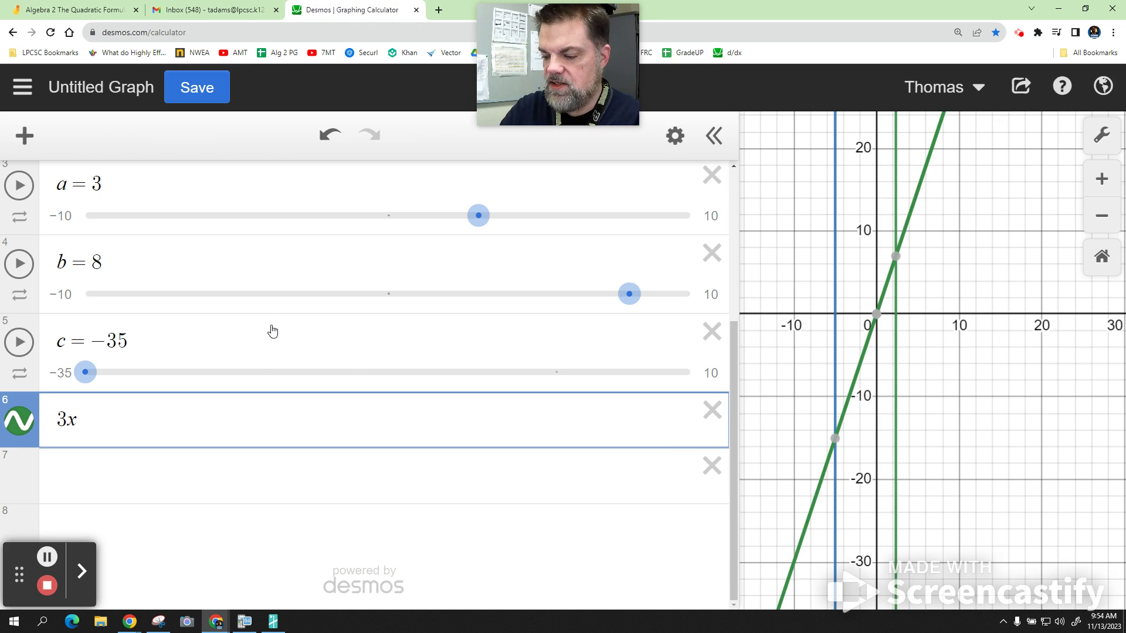
type("^")
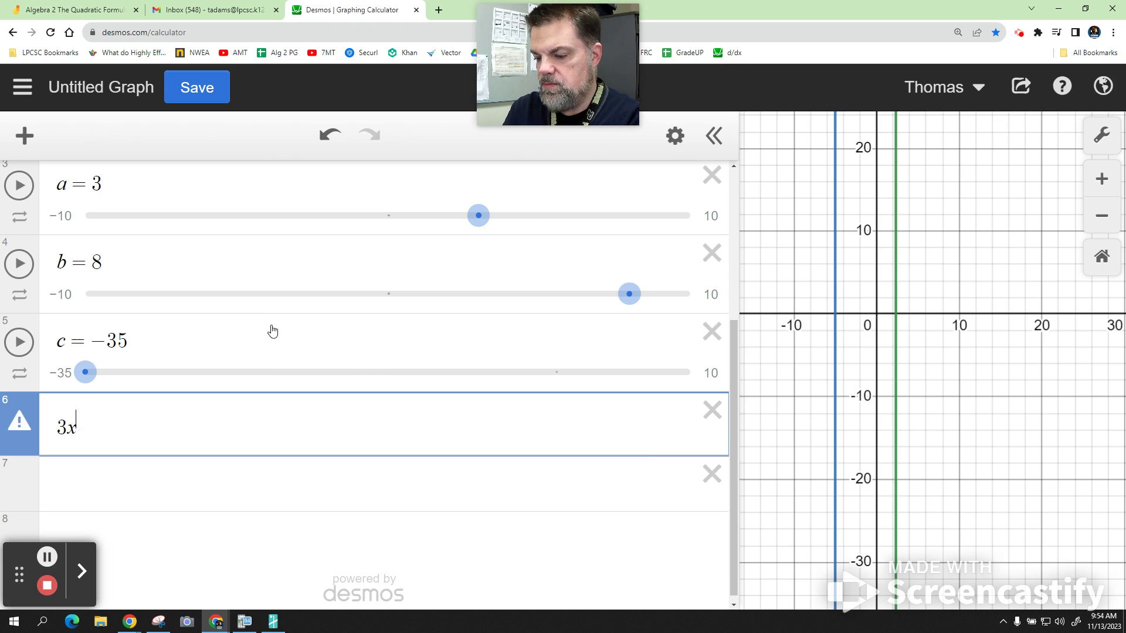
type("2+8x")
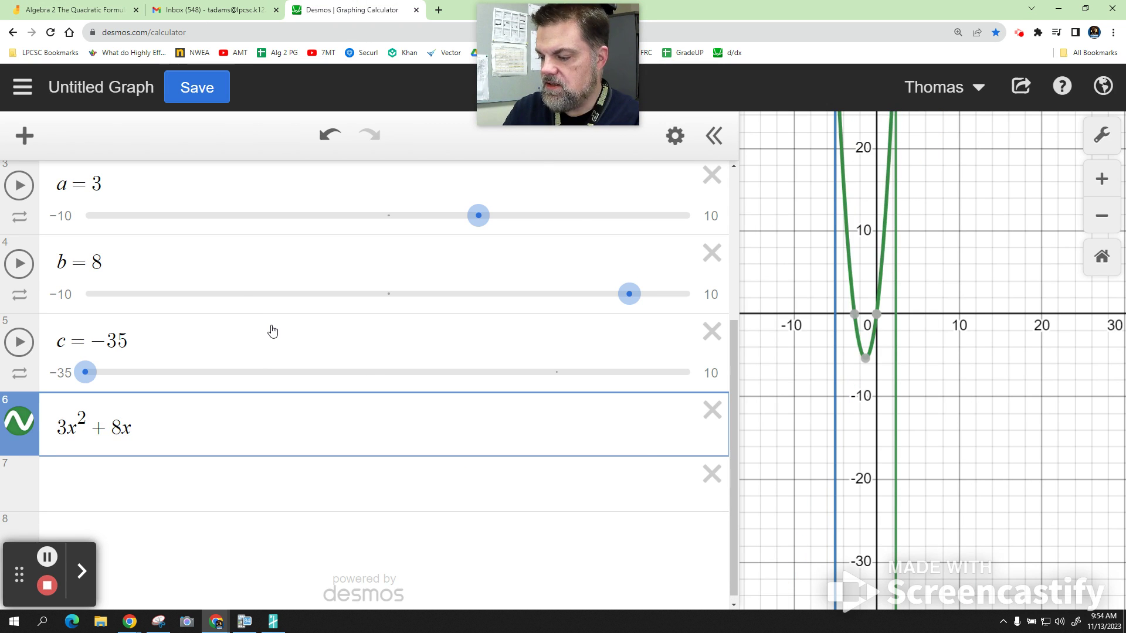
type("-33")
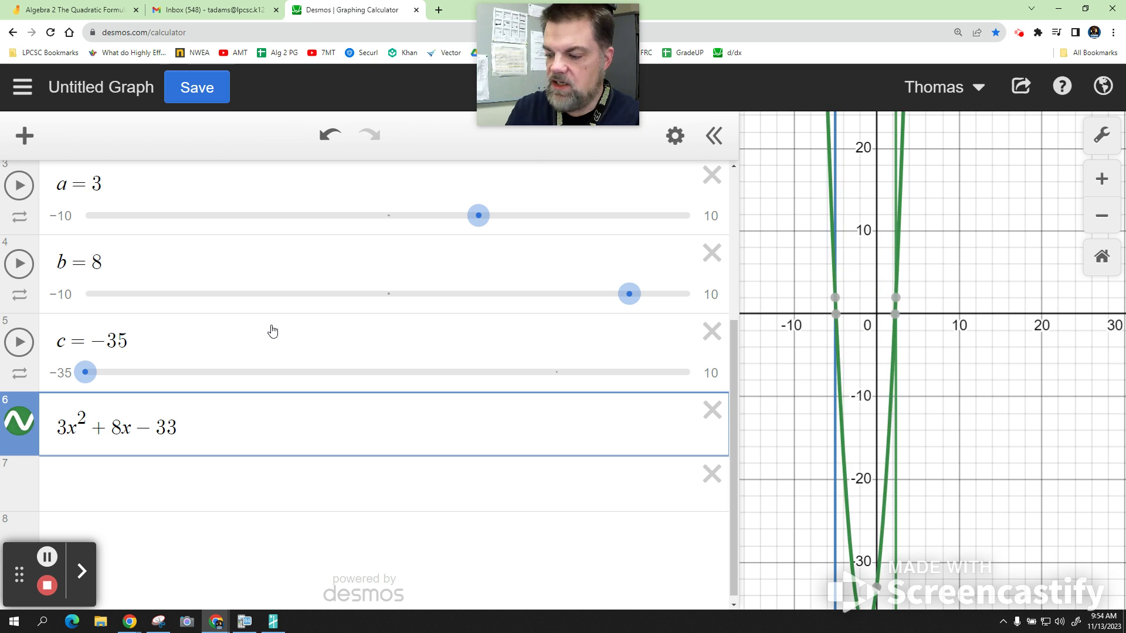
type("=2")
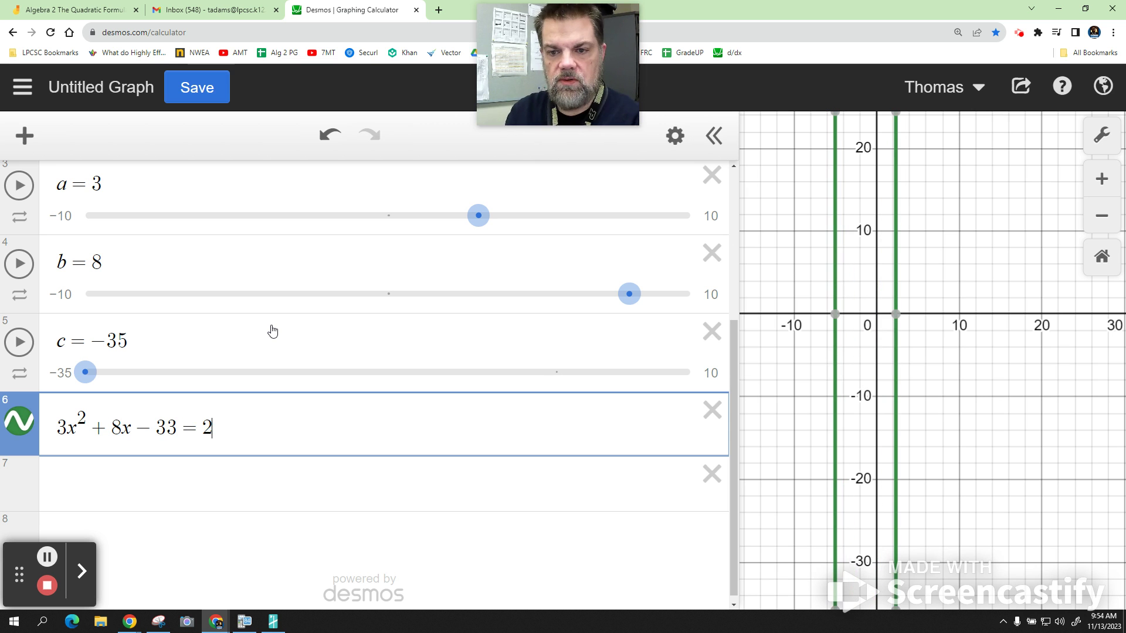
- Show the coordinate labels of both points where the equation's vertical lines cross the x-axis
mouse_move(837, 316)
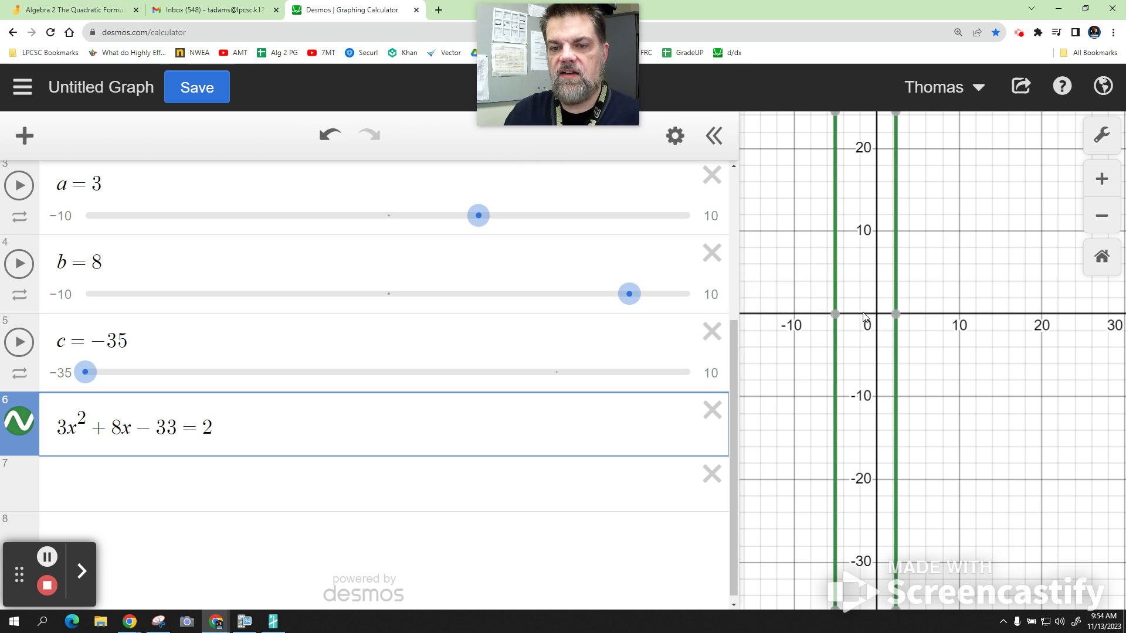
left_click(836, 316)
mouse_move(895, 320)
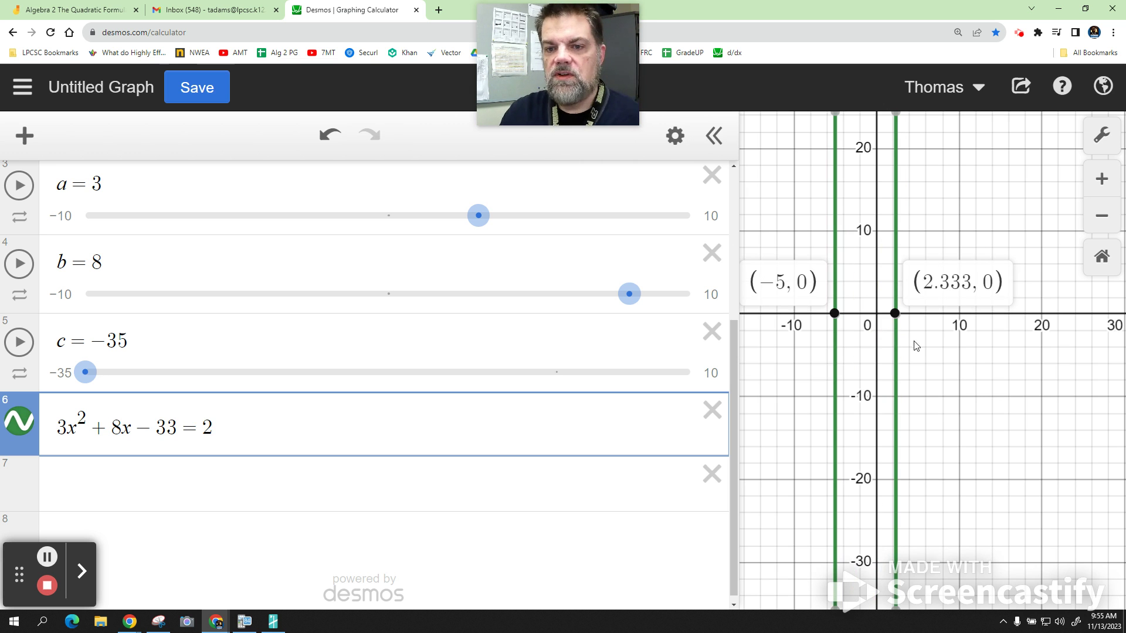
- Capture the graph area around the two labelled x-axis points with the Snipping Tool
left_click(162, 626)
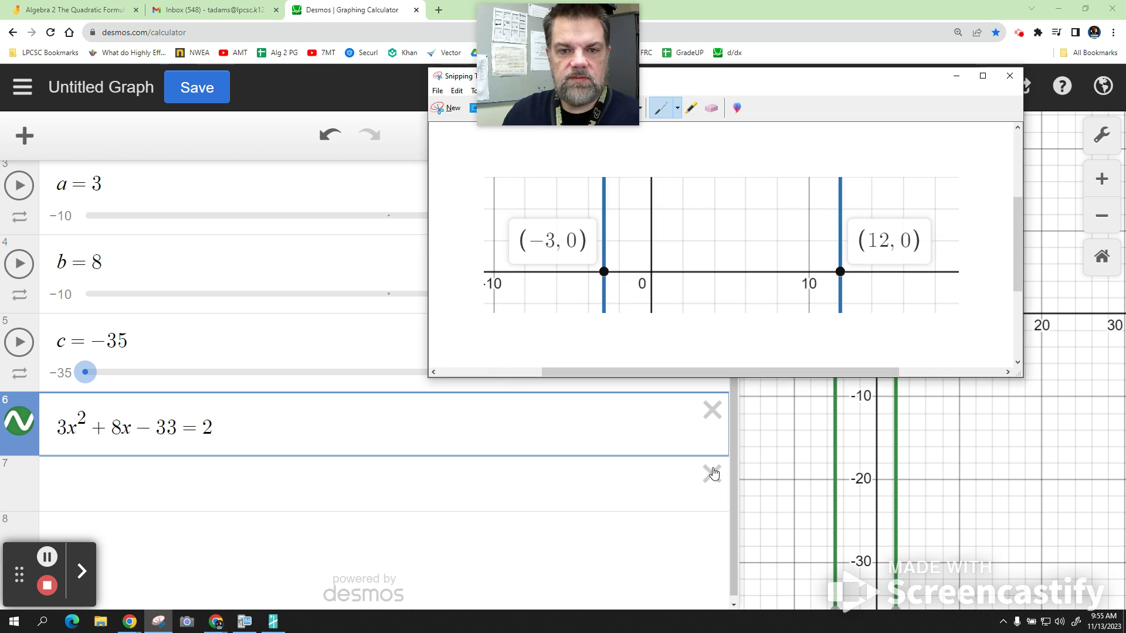
left_click(454, 109)
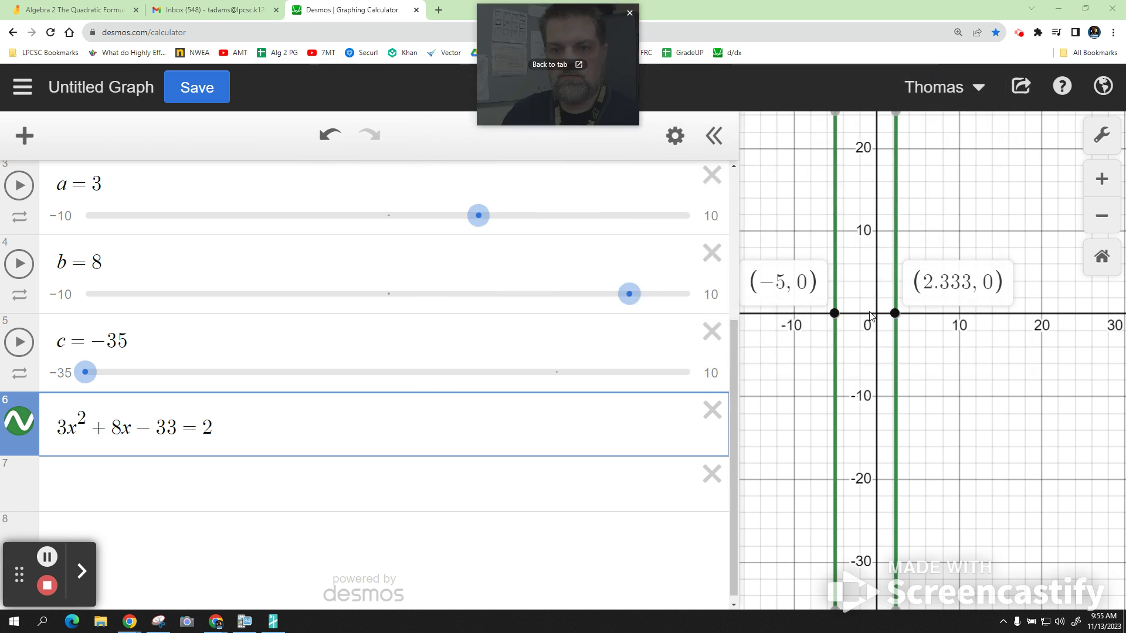
left_click_drag(1017, 339, 738, 229)
- Switch to the Jamboard, paste the graph snip and place it beneath the handwritten a, b and c values
left_click(76, 9)
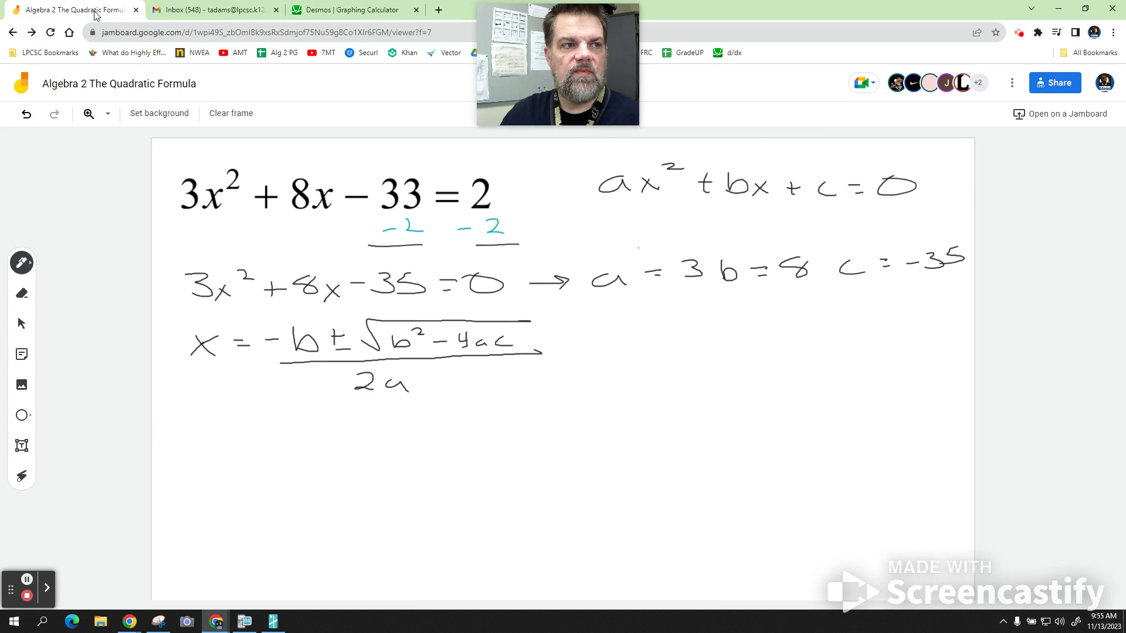
key("ctrl+v")
left_click_drag(564, 385, 786, 373)
left_click(476, 505)
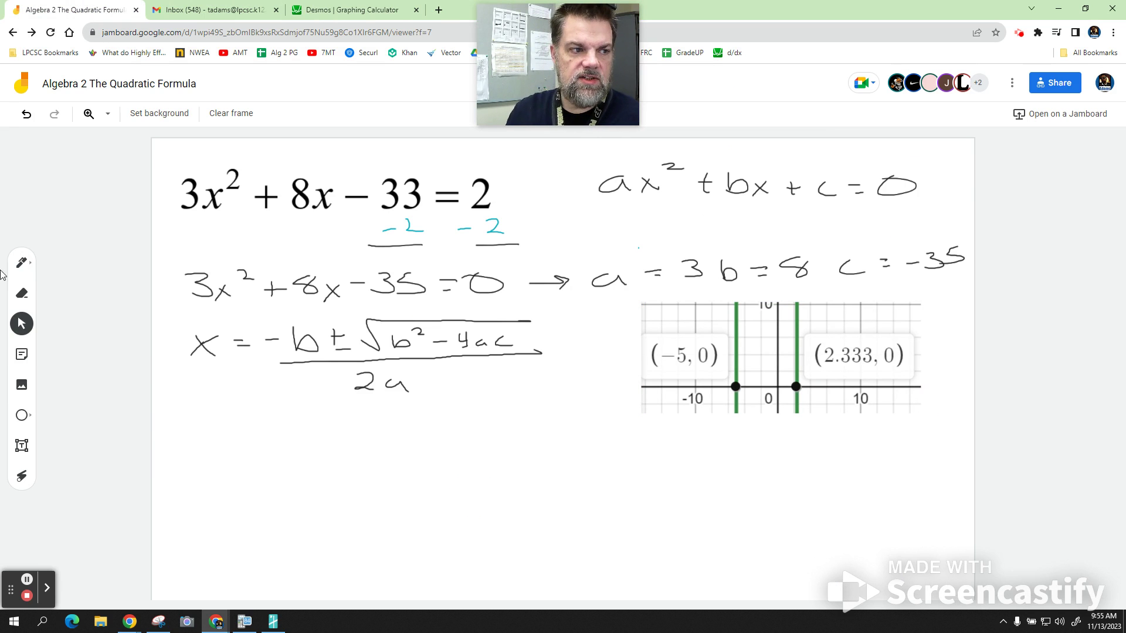
- Handwrite the solutions x = −5 and x = 2.3, with a repeating bar over the 3, below the formula
left_click(22, 262)
mouse_move(441, 458)
left_mouse_down()
mouse_move(465, 478)
mouse_move(441, 476)
mouse_move(497, 462)
left_mouse_up()
mouse_move(479, 473)
left_mouse_down()
mouse_move(550, 455)
mouse_move(543, 477)
left_mouse_up()
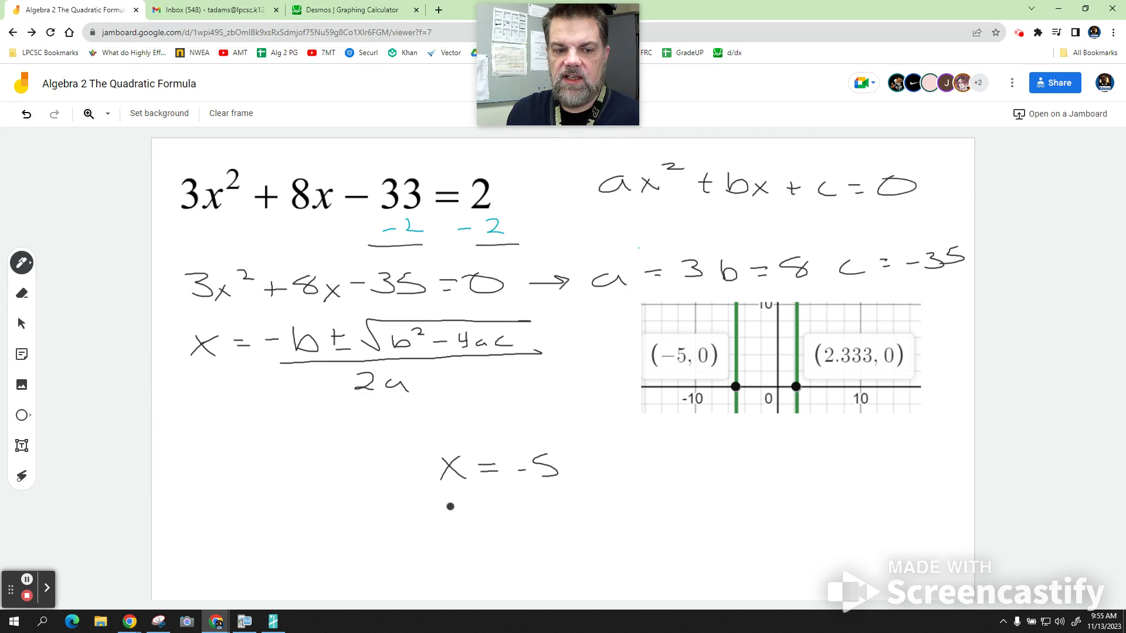
left_click_drag(457, 510, 472, 529)
mouse_move(472, 510)
left_mouse_down()
mouse_move(457, 529)
mouse_move(537, 503)
mouse_move(565, 530)
mouse_move(580, 527)
mouse_move(588, 498)
left_mouse_up()
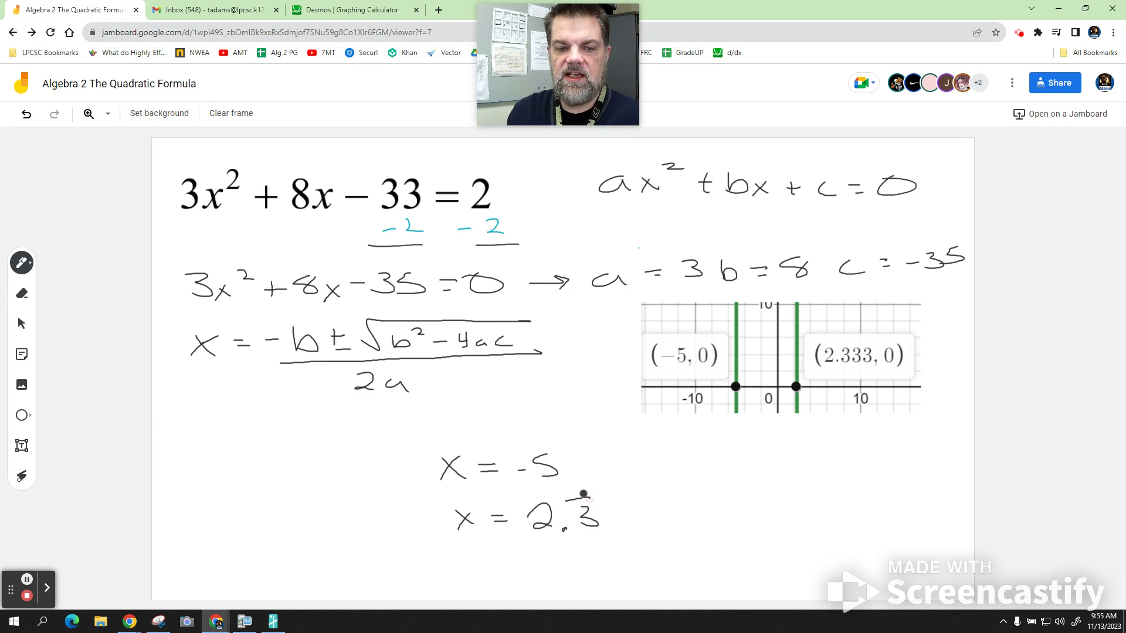